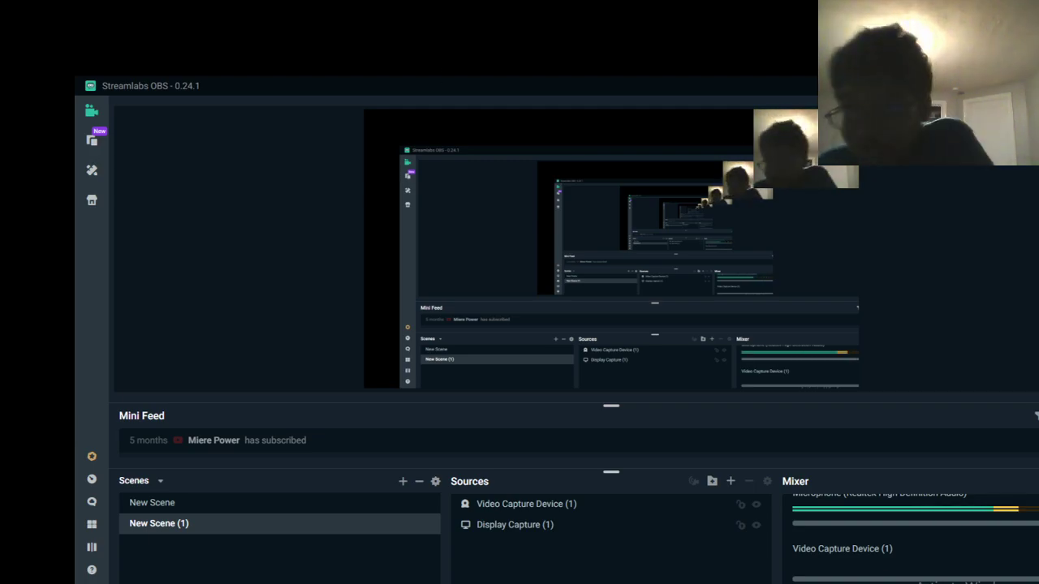
- Check the Joy-Con (L) connection under Bluetooth & other devices in Windows Settings, and minimise the settings window
{"action": "key", "text": "super+d"}
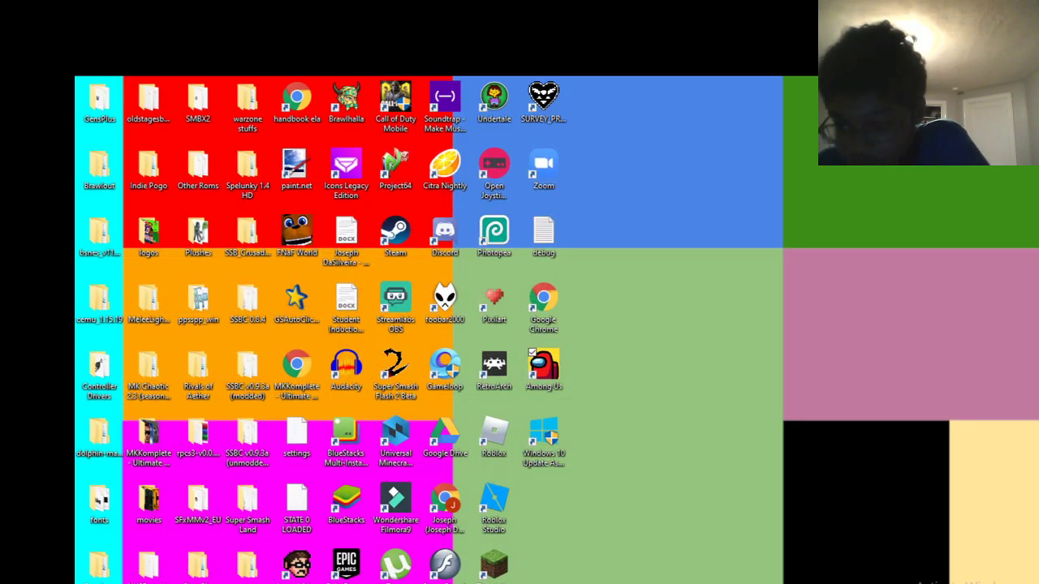
{"action": "key", "text": "super+a"}
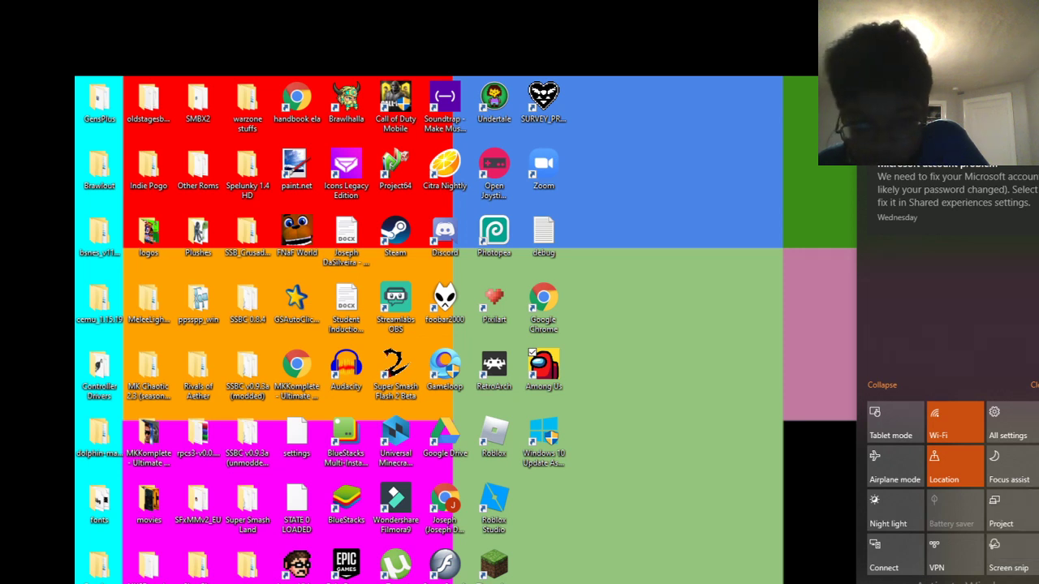
{"action": "scroll", "coordinate": [786, 423], "scroll_direction": "down", "scroll_amount": 3}
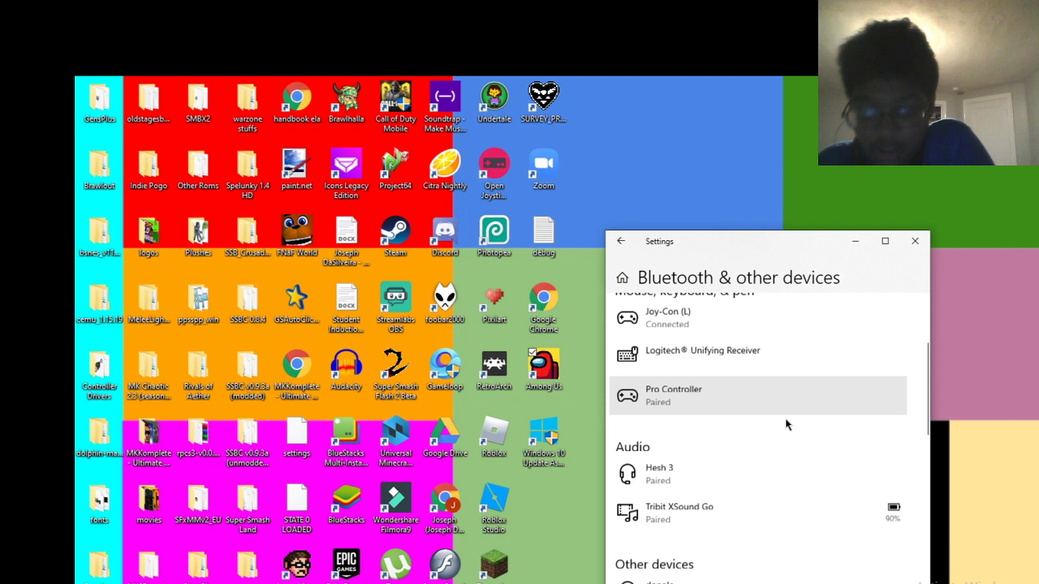
{"action": "scroll", "coordinate": [785, 423], "scroll_direction": "down", "scroll_amount": 2}
{"action": "scroll", "coordinate": [707, 371], "scroll_direction": "up", "scroll_amount": 5}
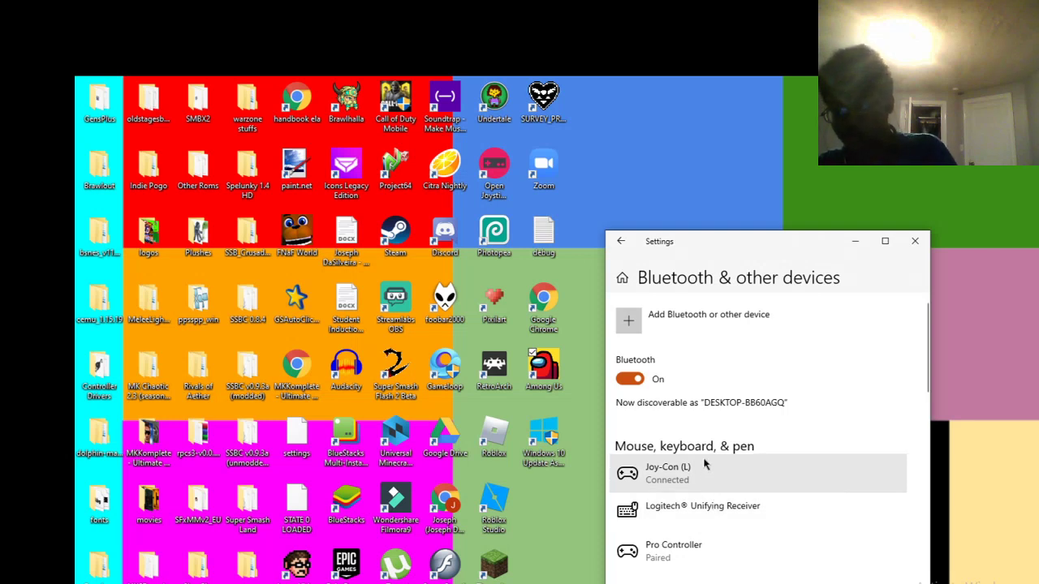
{"action": "left_click", "coordinate": [856, 243]}
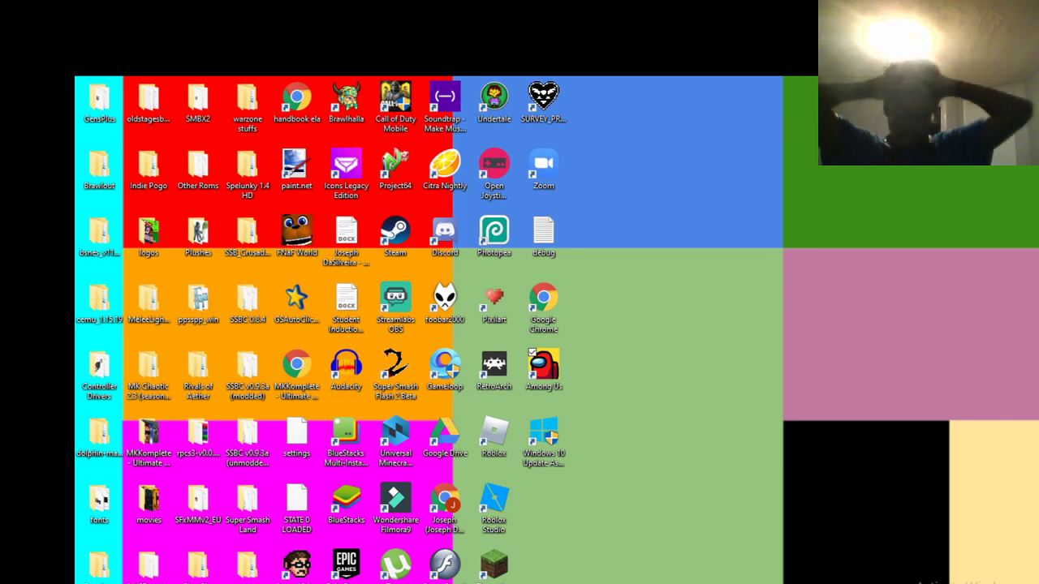
- Search Windows for "control panel" and open the Control Panel
{"action": "key", "text": "super"}
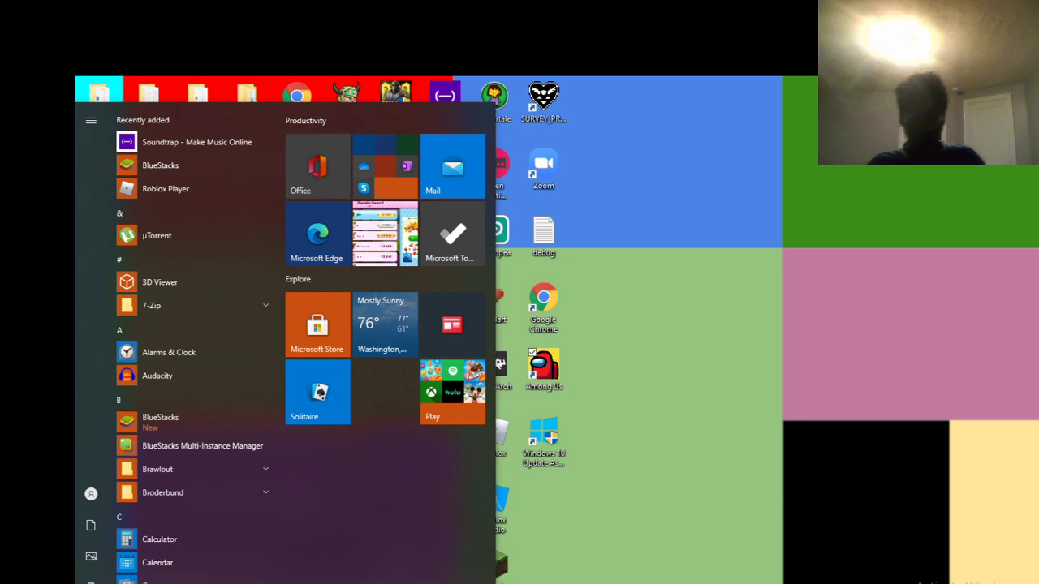
{"action": "key", "text": "super"}
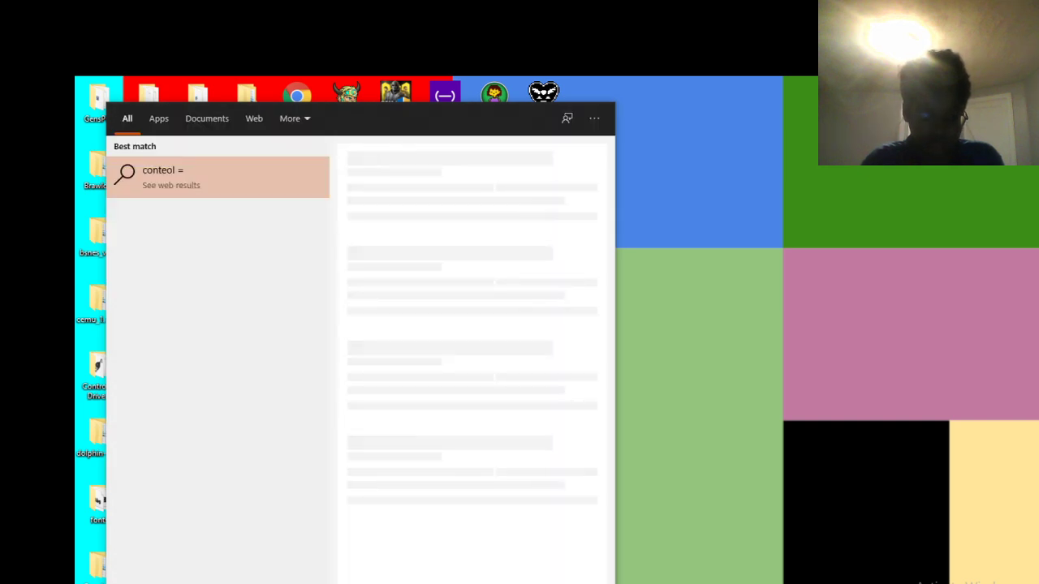
{"action": "key", "text": "BackSpace"}
{"action": "key", "text": "BackSpace"}
{"action": "key", "text": "BackSpace"}
{"action": "key", "text": "BackSpace"}
{"action": "key", "text": "BackSpace"}
{"action": "type", "text": "rol panel"}
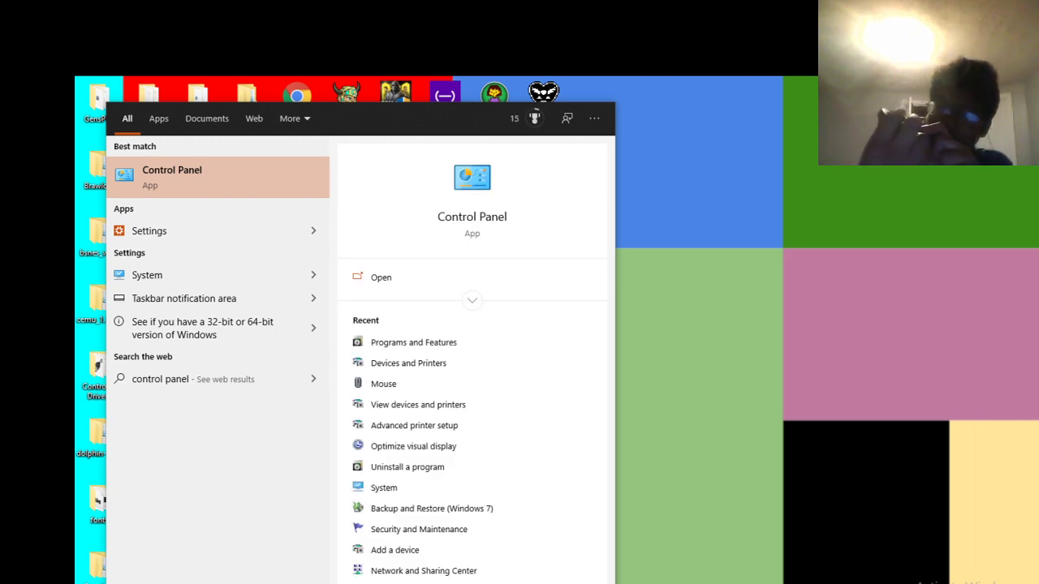
{"action": "key", "text": "Return"}
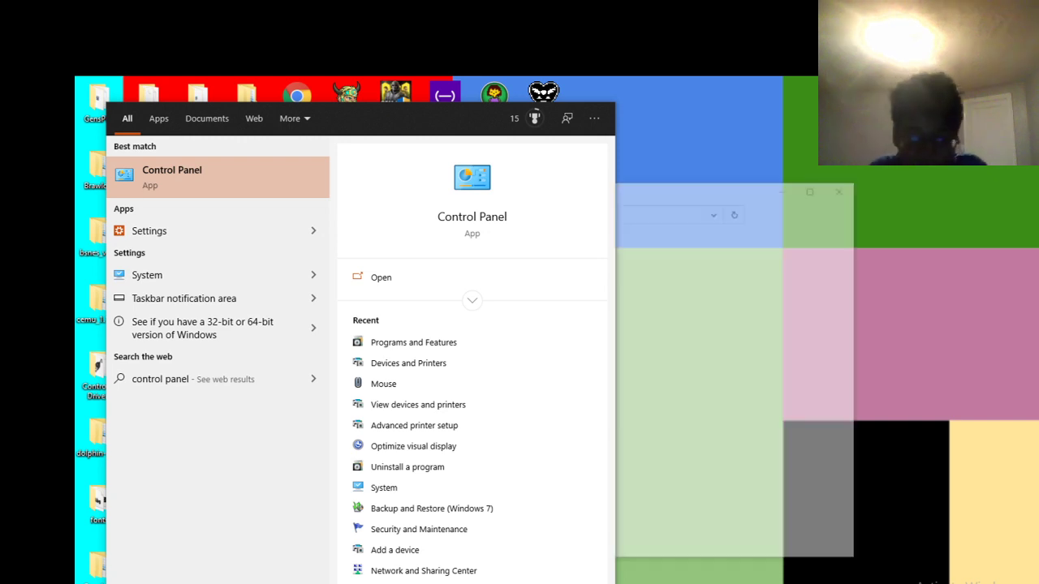
{"action": "left_click", "coordinate": [711, 190]}
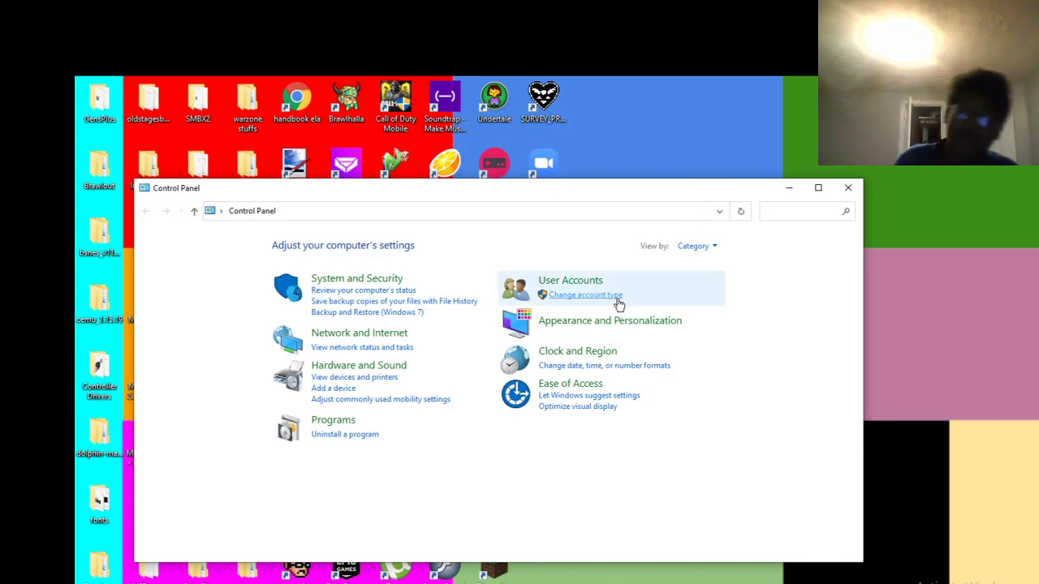
- Go to Devices and Printers under Hardware and Sound, and open the game controller settings of the Joy-Con (L)
{"action": "left_click", "coordinate": [364, 366]}
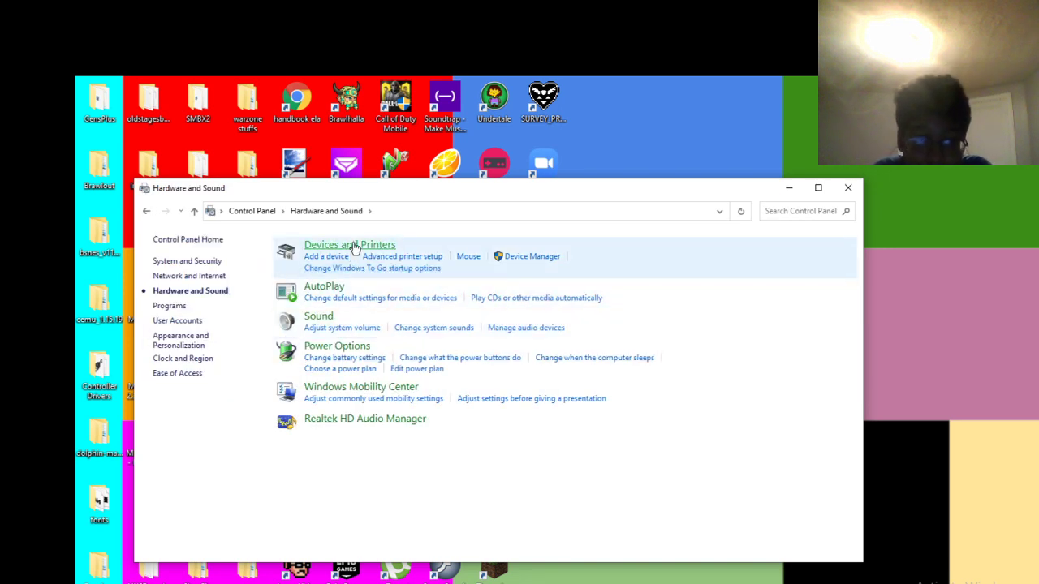
{"action": "left_click", "coordinate": [355, 248]}
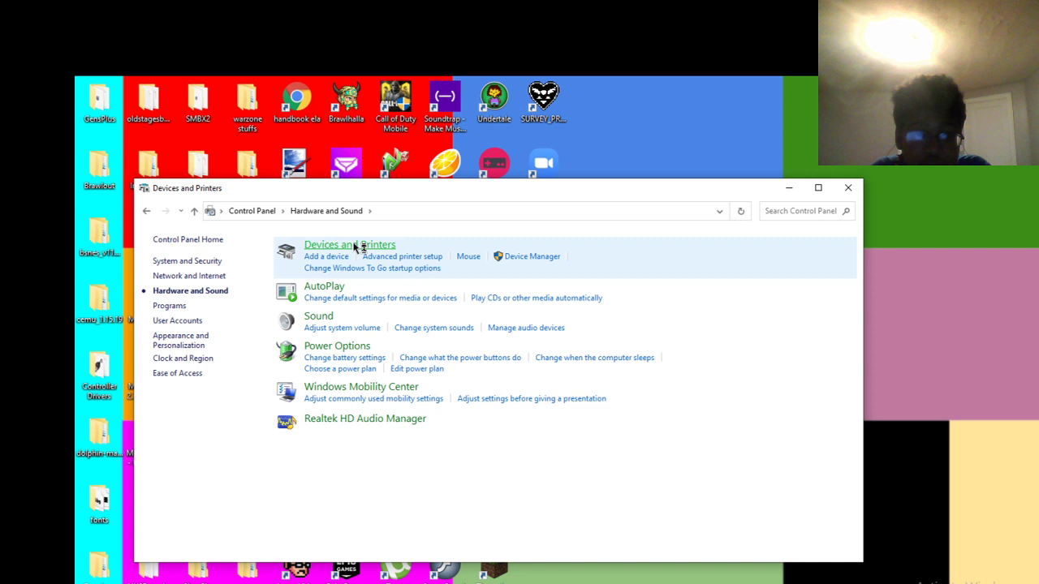
{"action": "left_click", "coordinate": [543, 310]}
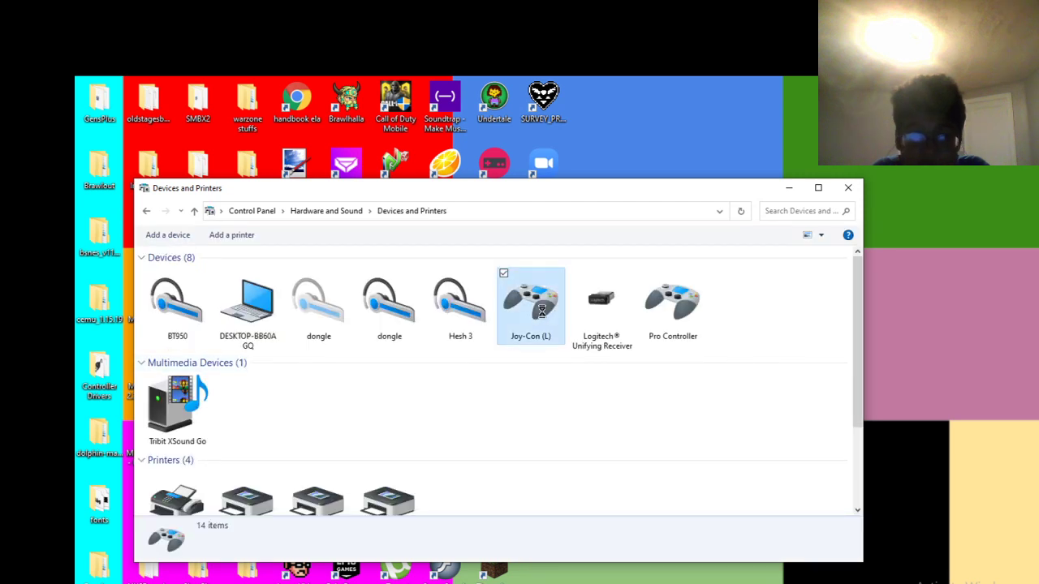
{"action": "right_click", "coordinate": [541, 313]}
{"action": "left_click", "coordinate": [565, 321]}
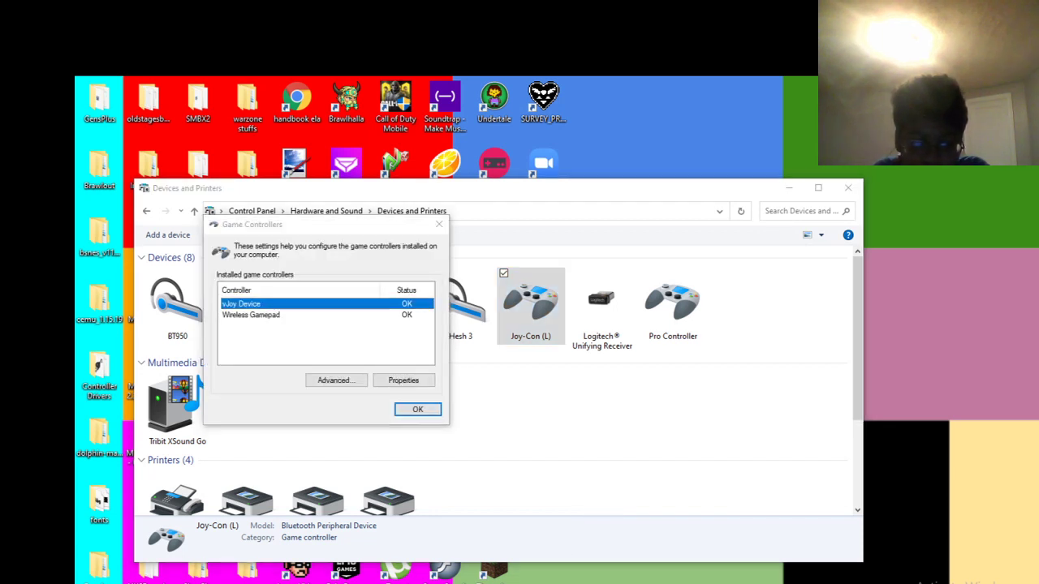
- Switch to Streamlabs OBS and resize the Display Capture (1) source so it fills the preview canvas
{"action": "key", "text": "alt+Tab"}
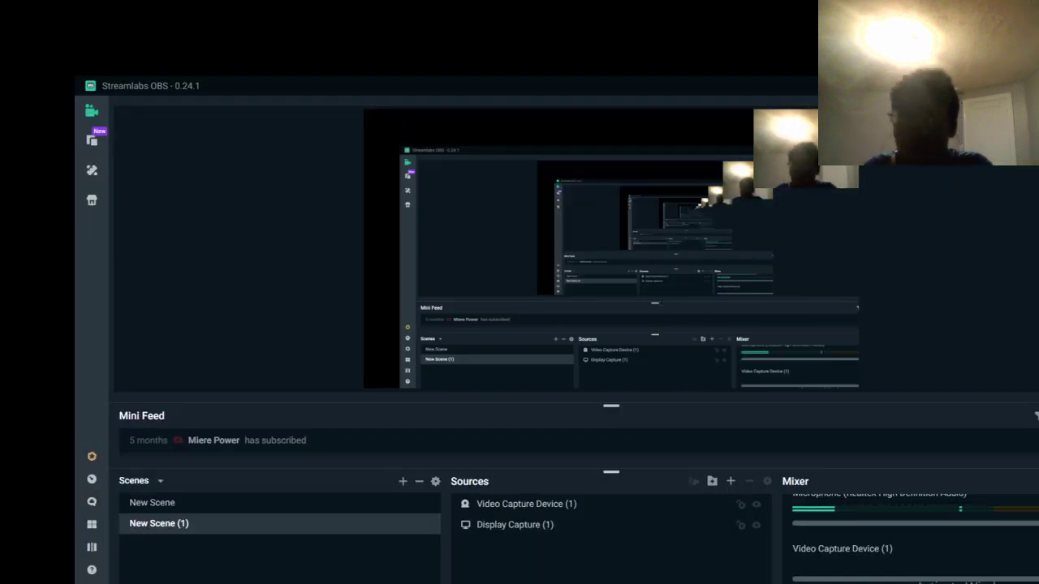
{"action": "key", "text": "alt+Tab"}
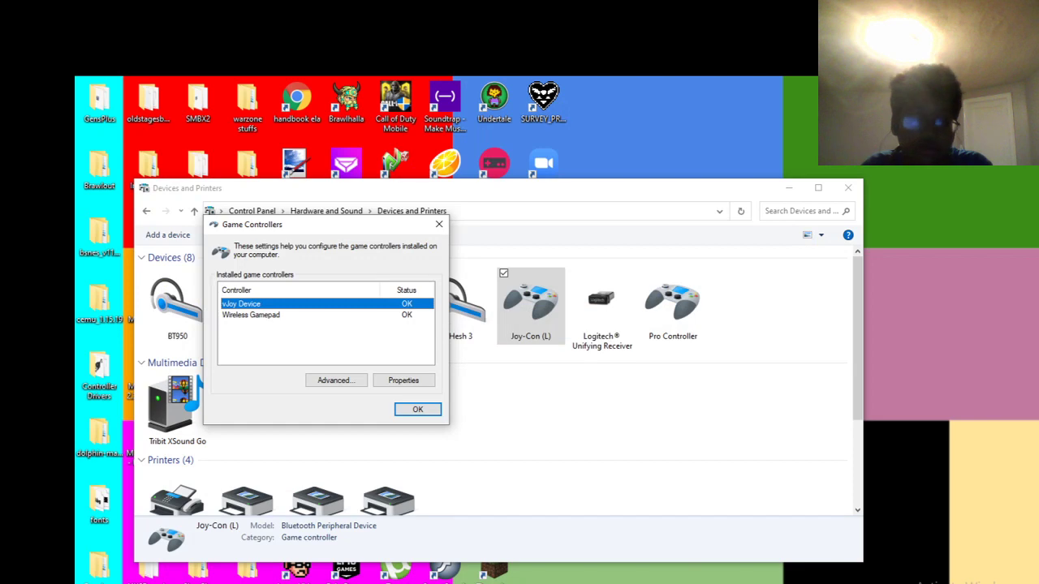
{"action": "key", "text": "alt+Tab"}
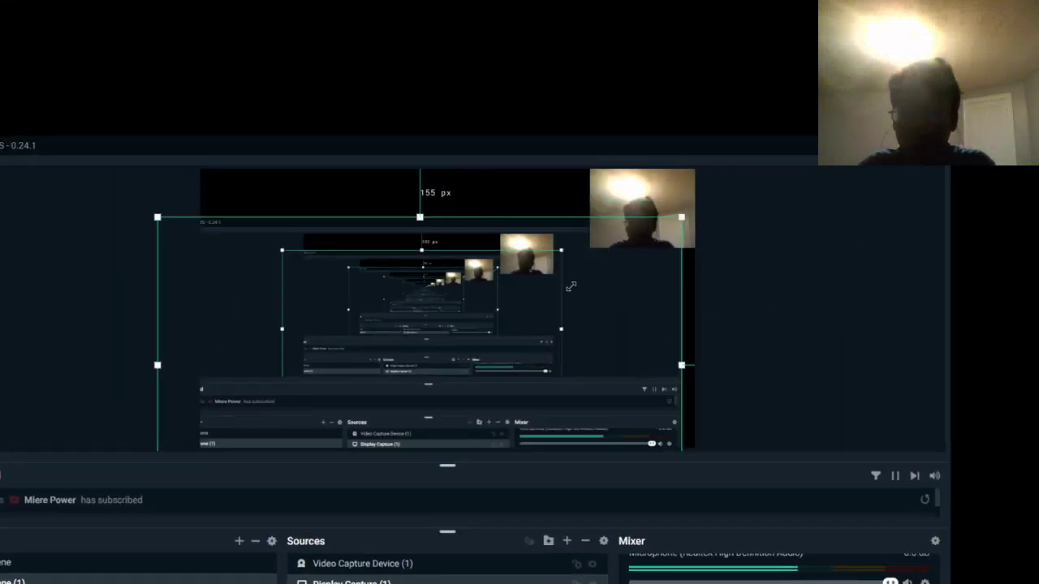
{"action": "left_click_drag", "start_coordinate": [808, 138], "coordinate": [608, 215]}
{"action": "left_click_drag", "start_coordinate": [441, 256], "coordinate": [434, 260]}
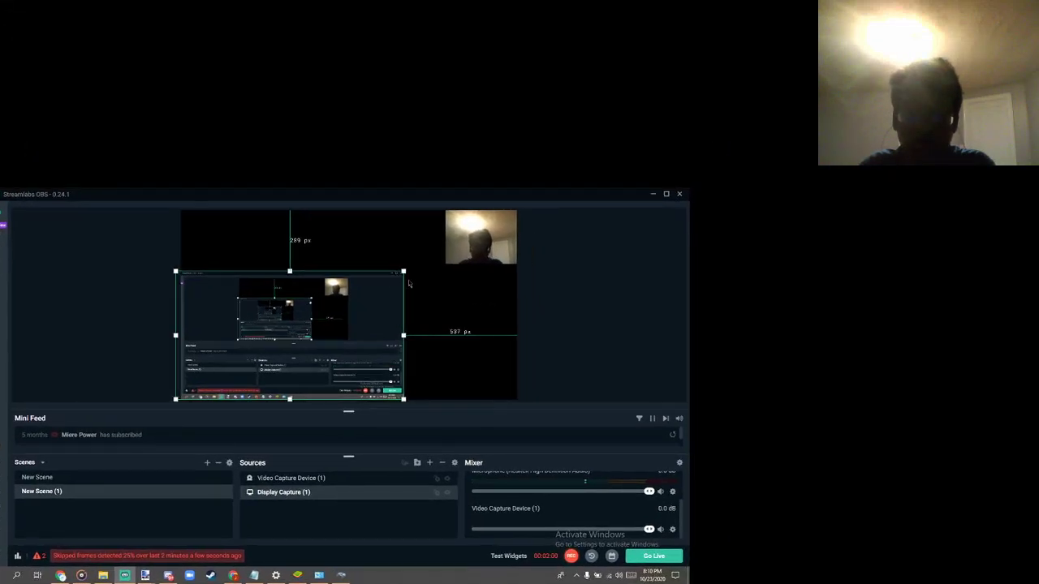
{"action": "left_click_drag", "start_coordinate": [384, 294], "coordinate": [510, 229]}
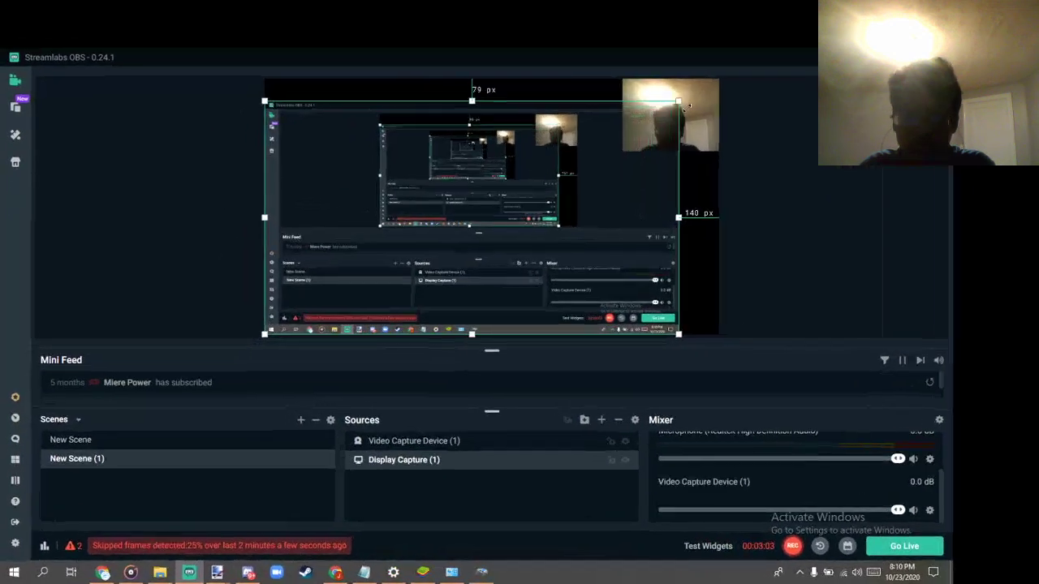
{"action": "left_click_drag", "start_coordinate": [684, 107], "coordinate": [724, 81]}
{"action": "left_click", "coordinate": [841, 280]}
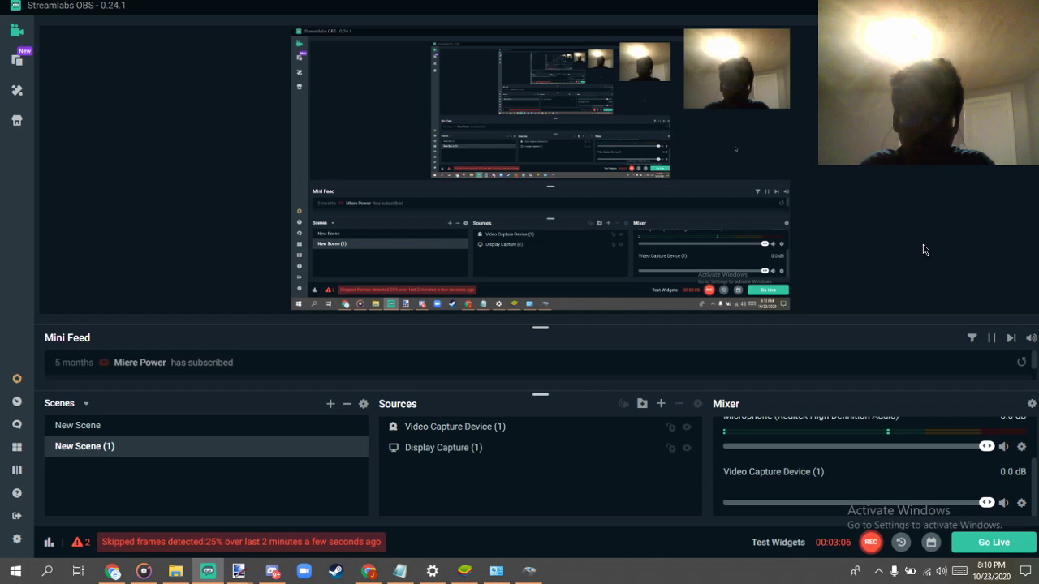
- Nudge the Display Capture (1) source slightly downward on the canvas and clear the selection
{"action": "left_click", "coordinate": [684, 126]}
{"action": "left_click", "coordinate": [877, 174]}
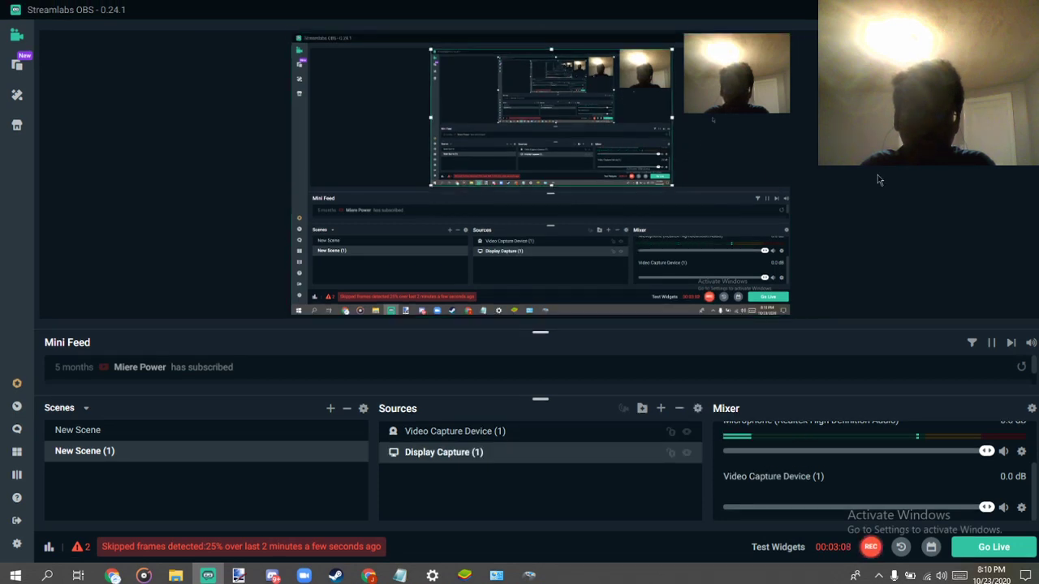
{"action": "left_click", "coordinate": [763, 185]}
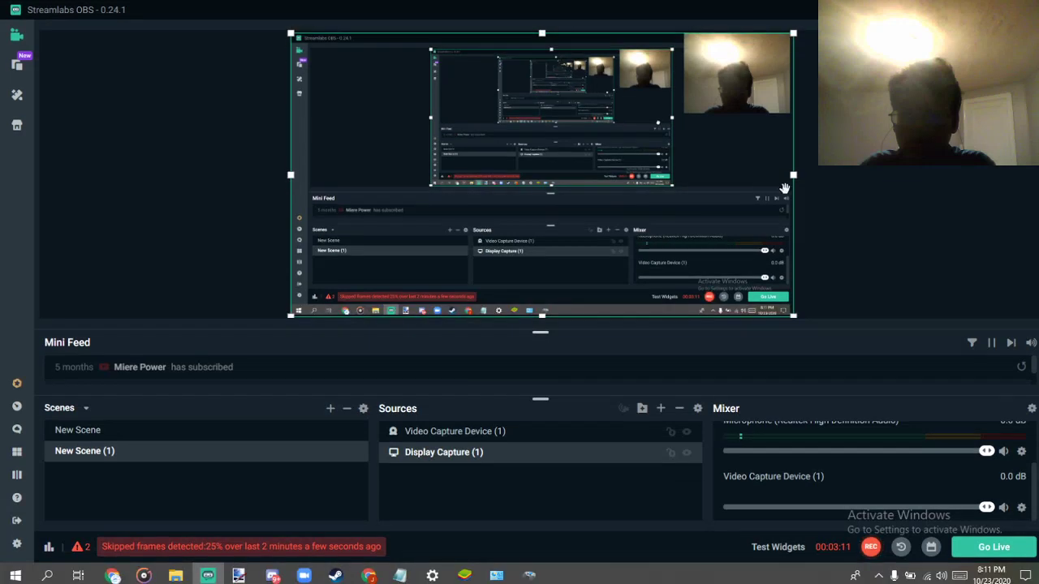
{"action": "left_click", "coordinate": [877, 200]}
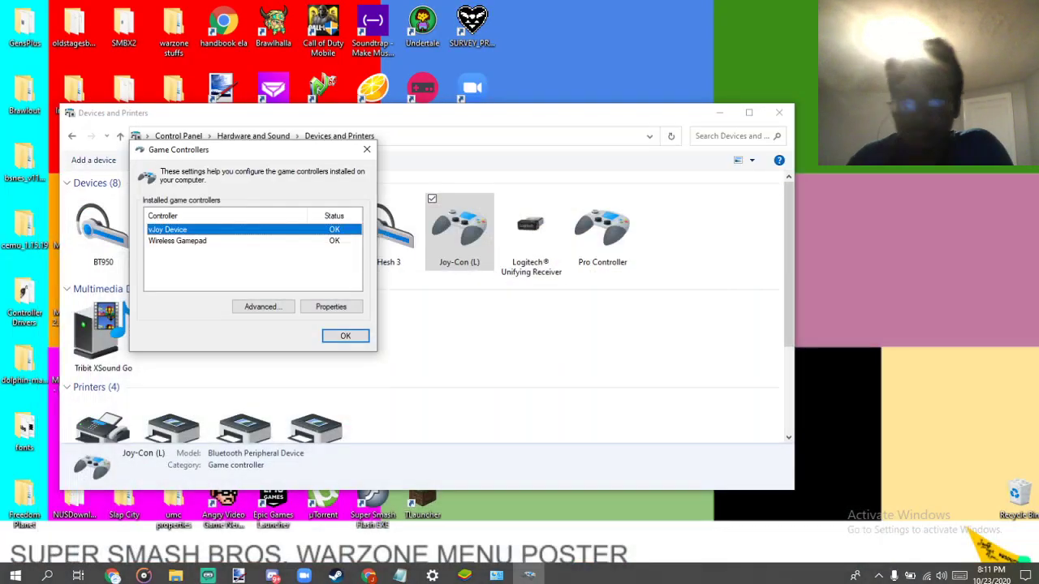
- Return to Game Controllers, test the Wireless Gamepad's axes and buttons in its properties, and close both dialogs
{"action": "left_click", "coordinate": [294, 241]}
{"action": "left_click", "coordinate": [262, 230]}
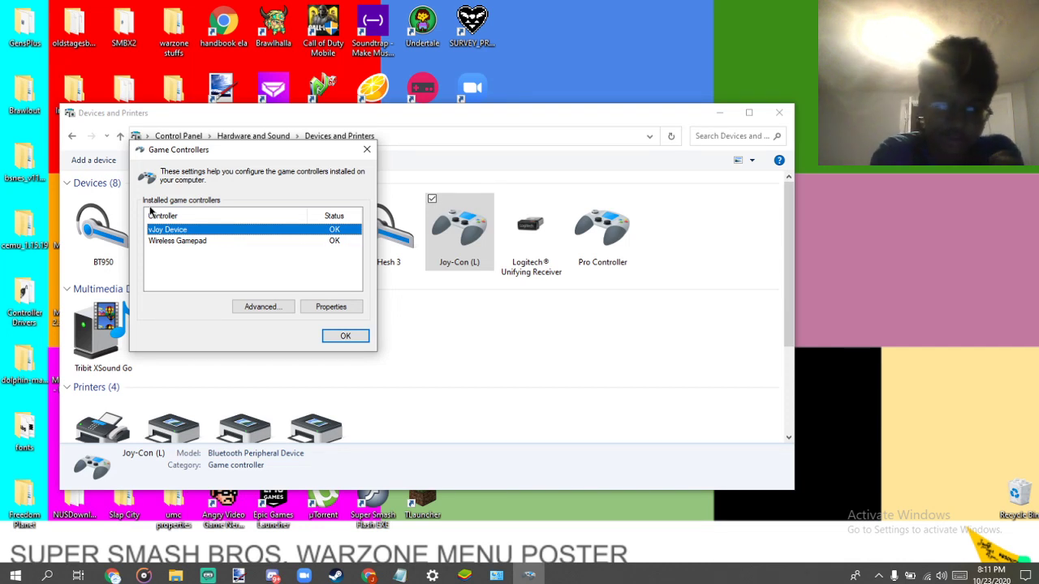
{"action": "left_click", "coordinate": [209, 241]}
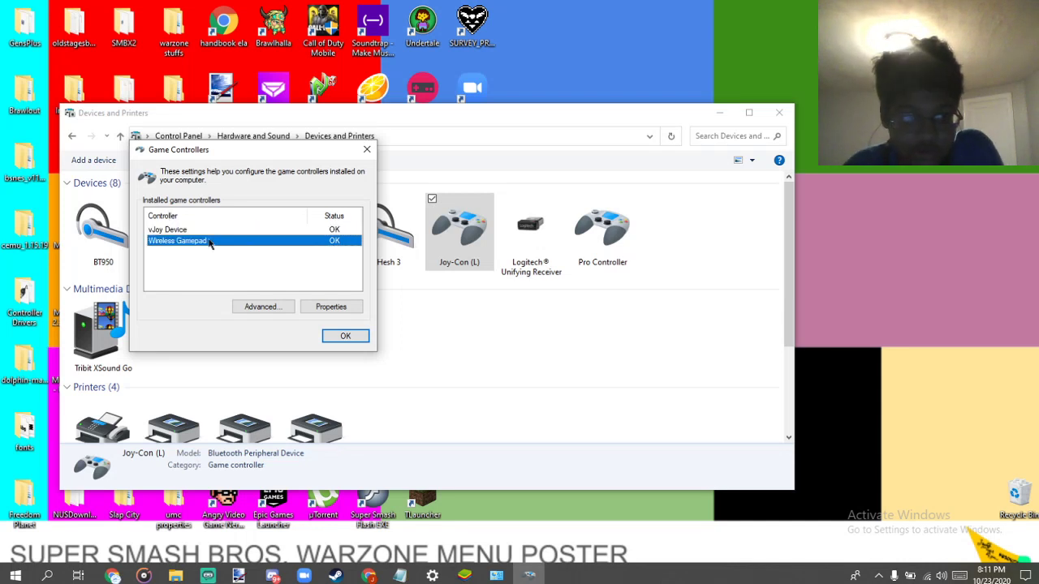
{"action": "left_click", "coordinate": [341, 313]}
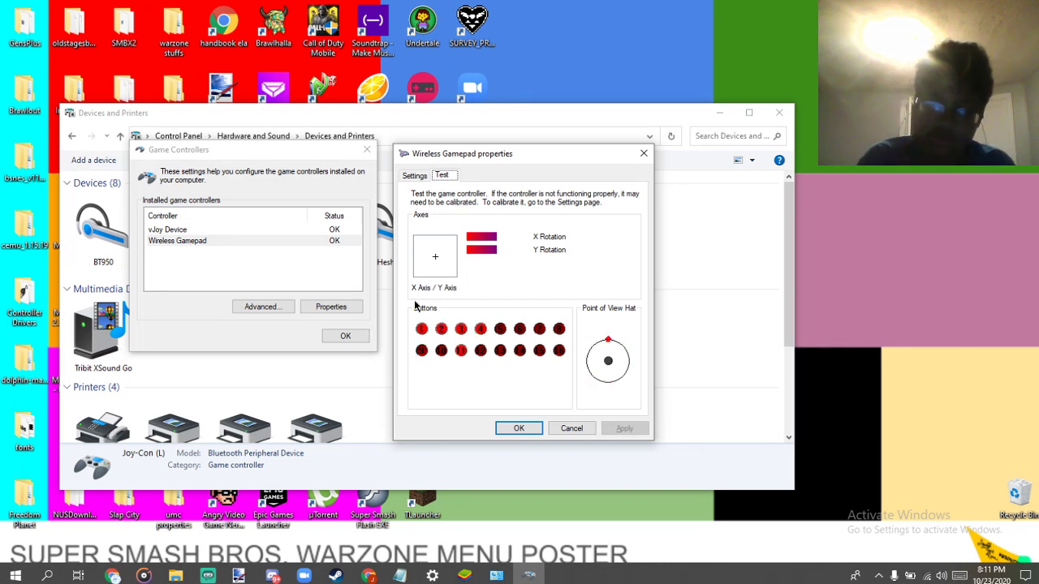
{"action": "left_click", "coordinate": [520, 428]}
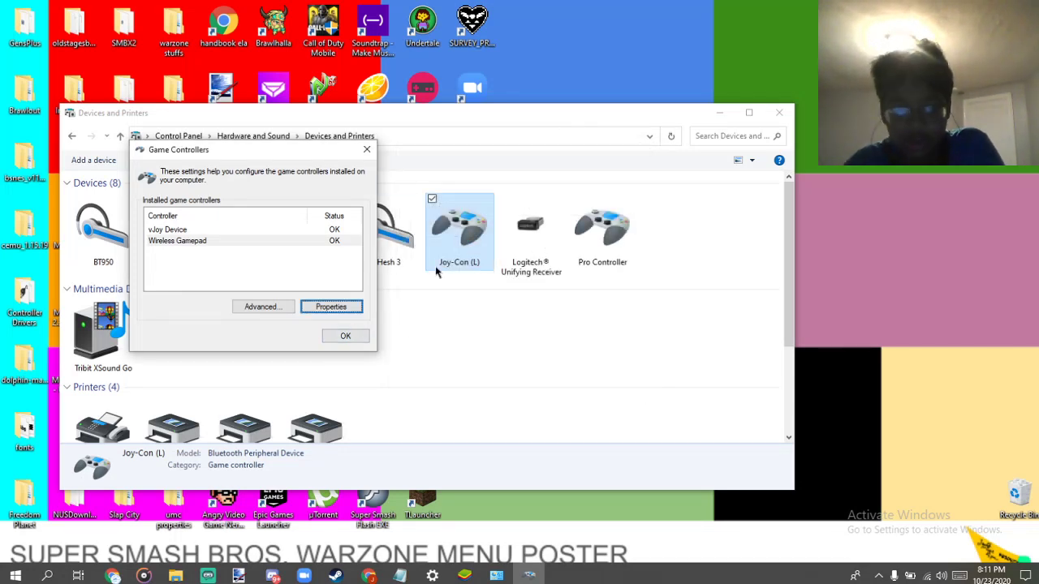
{"action": "left_click", "coordinate": [344, 336]}
- Minimise Devices and Printers, switch to BlueStacks with Among Us running, and maximise its window
{"action": "left_click", "coordinate": [719, 113]}
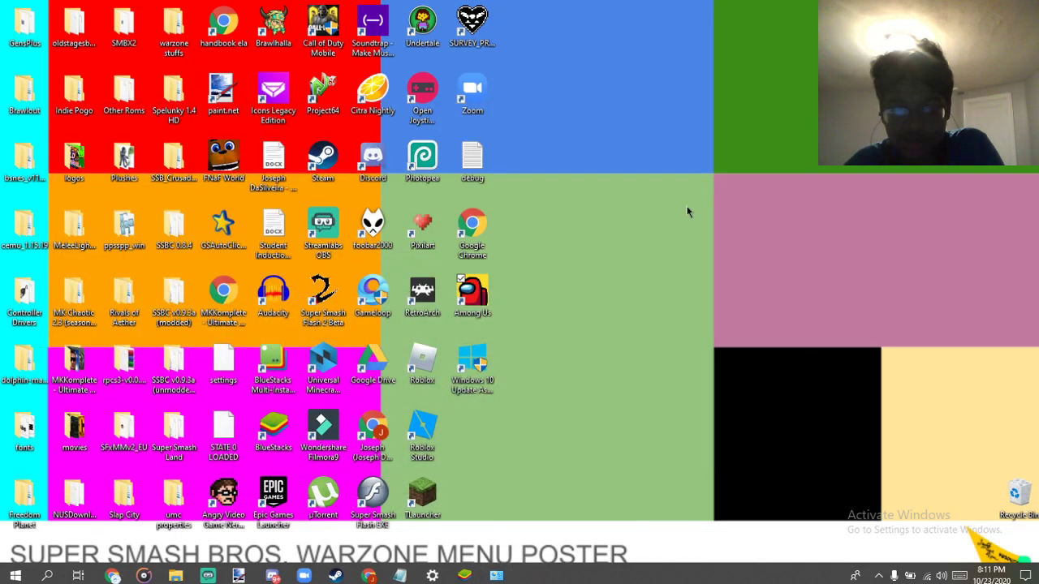
{"action": "left_click", "coordinate": [464, 576]}
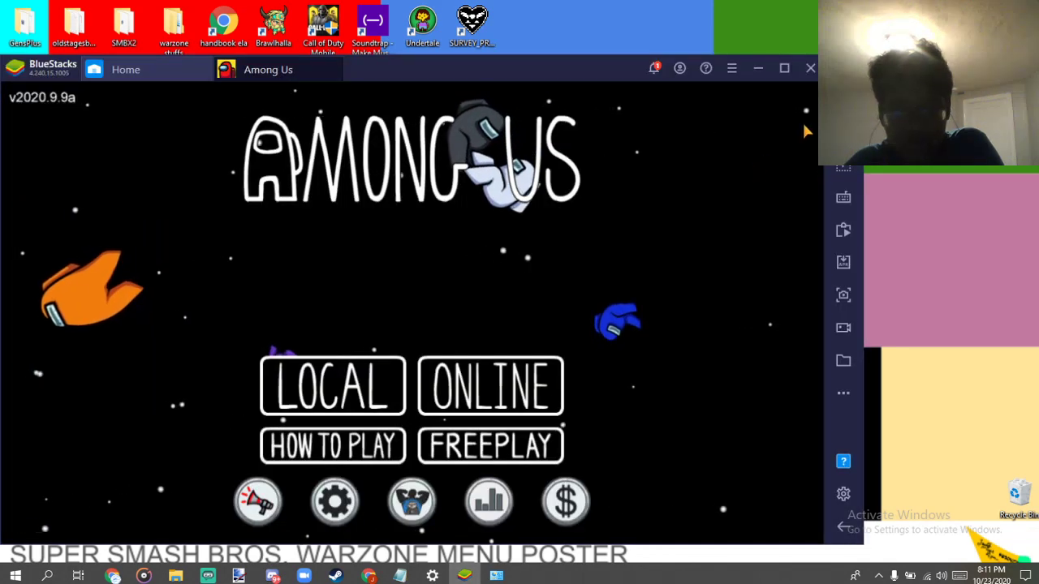
{"action": "left_click", "coordinate": [784, 69]}
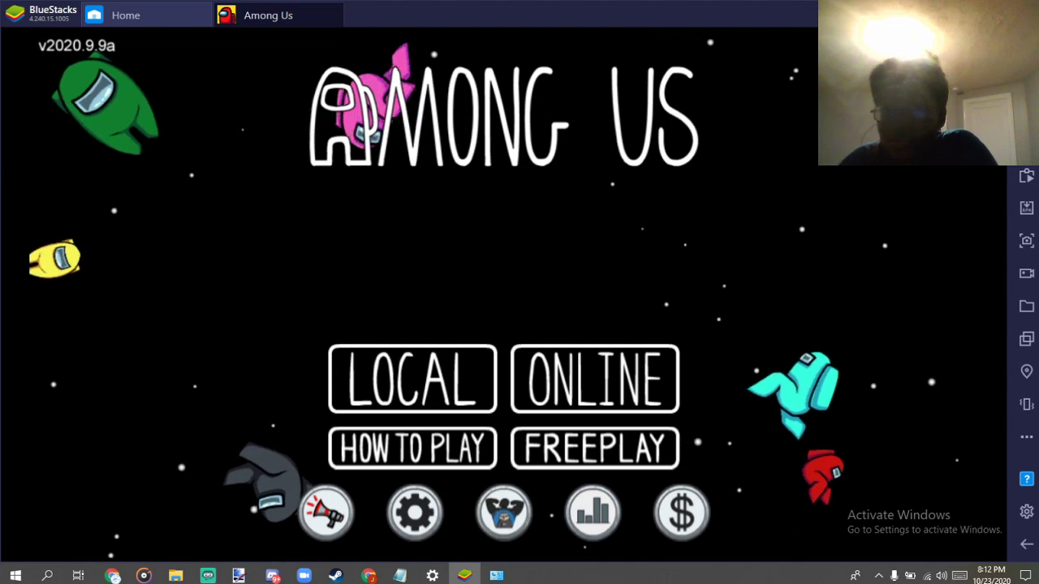
- Look through the Game center on the BlueStacks home page, from the recommended games to the popular games
{"action": "left_click", "coordinate": [125, 15]}
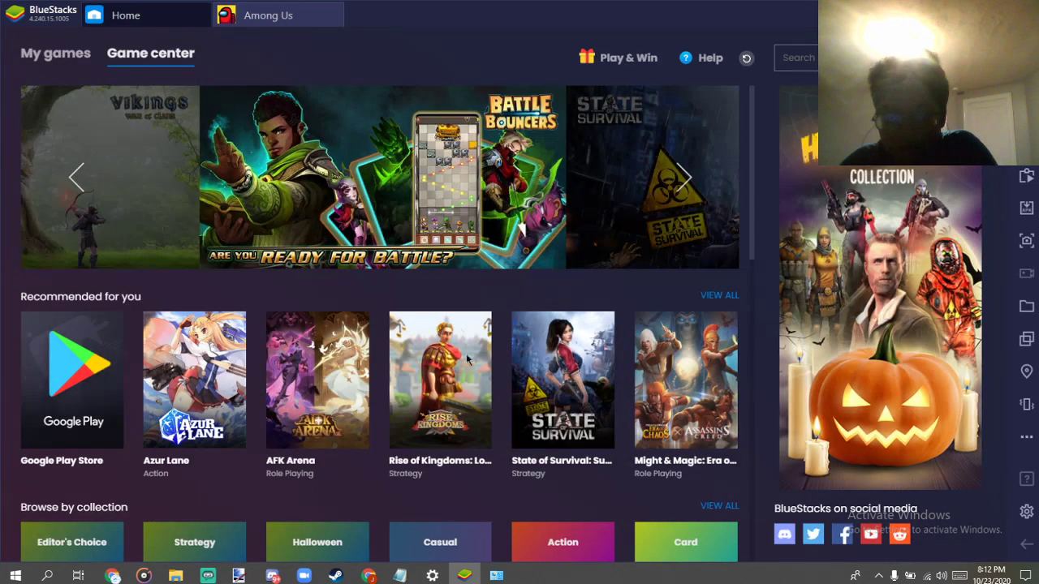
{"action": "scroll", "coordinate": [467, 359], "scroll_direction": "down", "scroll_amount": 5}
{"action": "scroll", "coordinate": [447, 351], "scroll_direction": "up", "scroll_amount": 5}
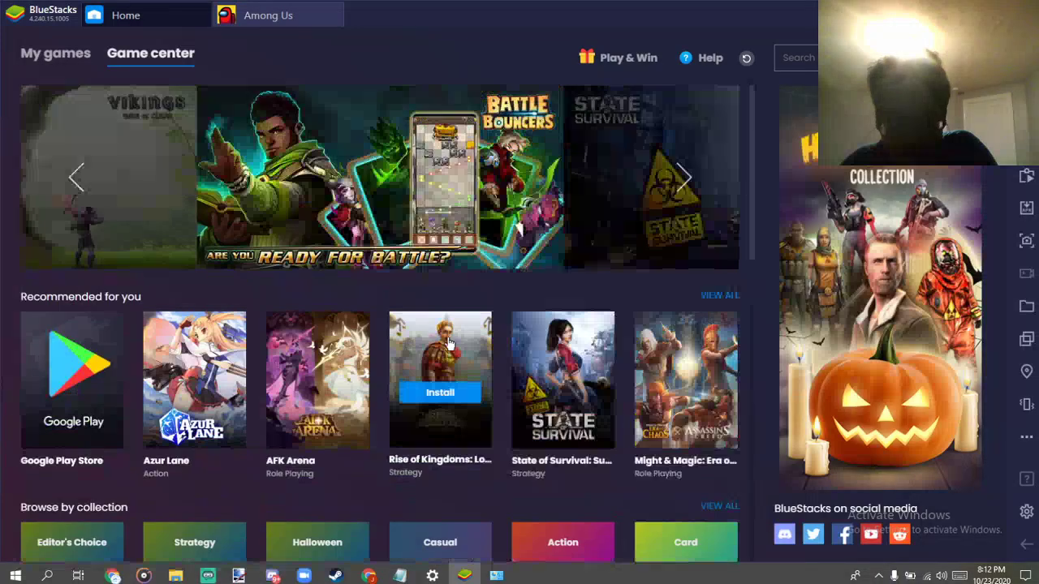
{"action": "left_click", "coordinate": [244, 17]}
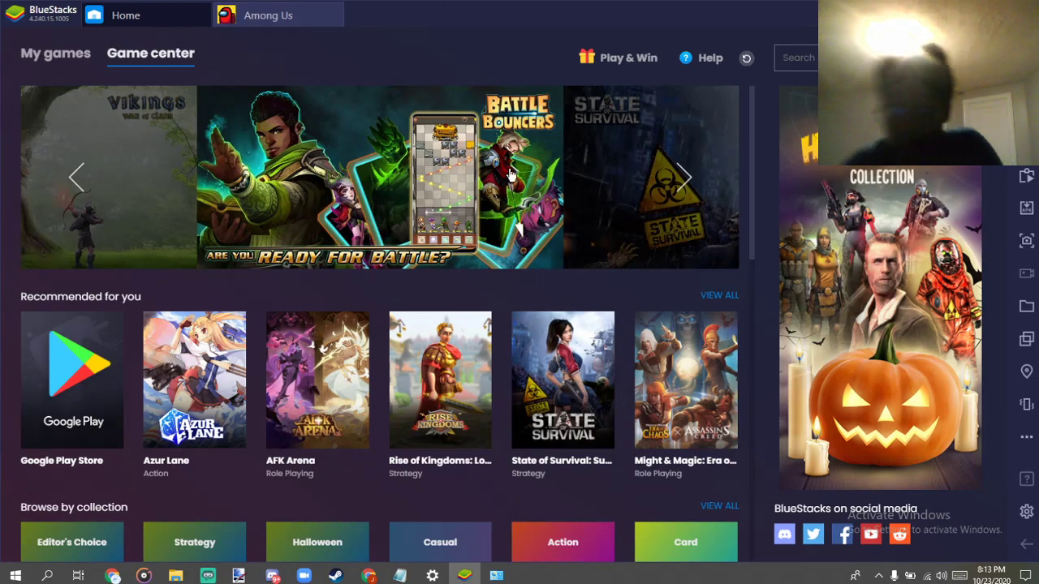
{"action": "scroll", "coordinate": [474, 288], "scroll_direction": "down", "scroll_amount": 5}
{"action": "scroll", "coordinate": [474, 289], "scroll_direction": "up", "scroll_amount": 4}
{"action": "scroll", "coordinate": [474, 289], "scroll_direction": "down", "scroll_amount": 5}
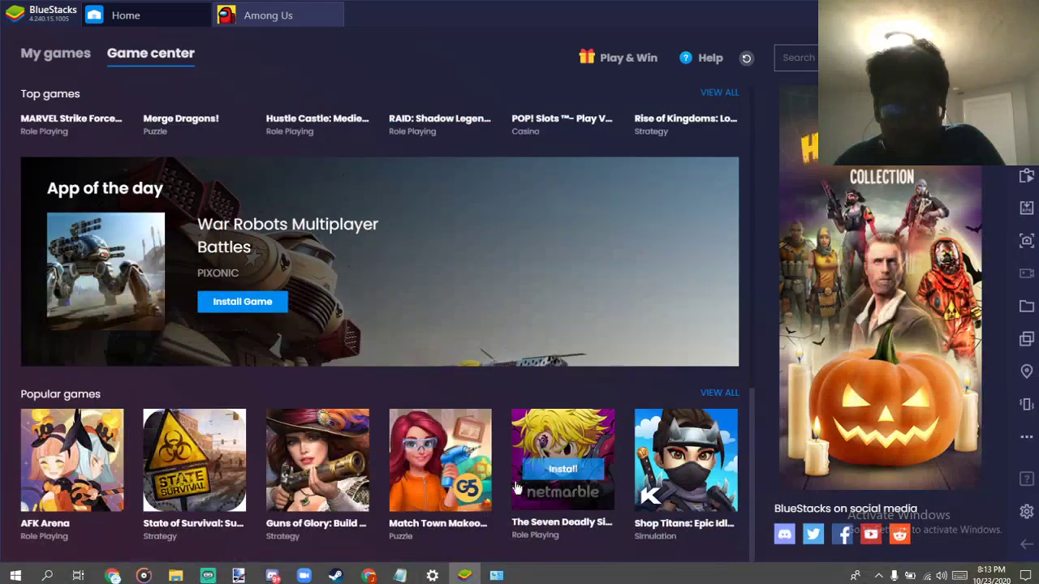
{"action": "scroll", "coordinate": [300, 387], "scroll_direction": "up", "scroll_amount": 4}
{"action": "scroll", "coordinate": [300, 388], "scroll_direction": "up", "scroll_amount": 3}
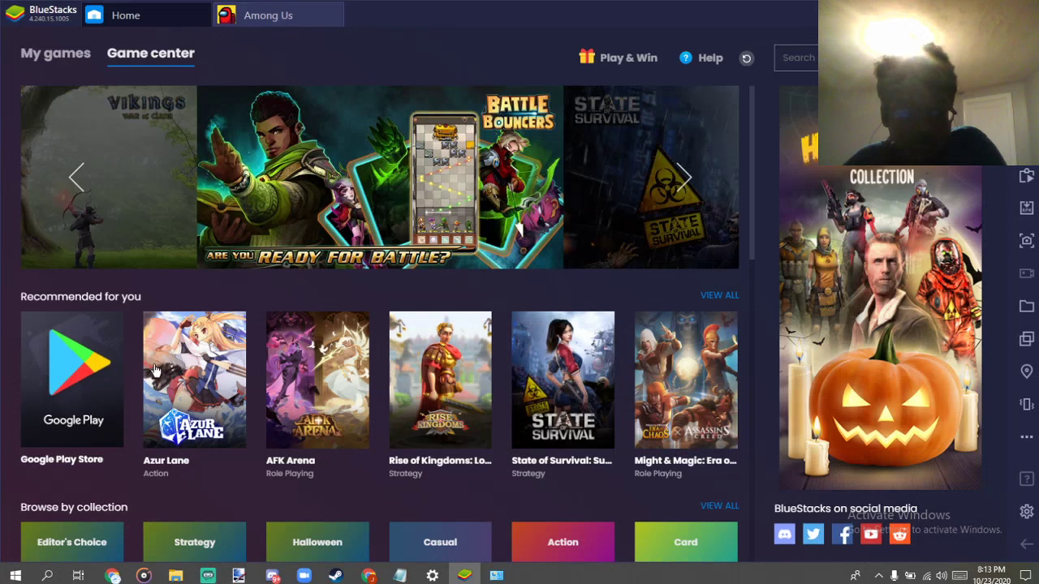
- Switch to the Among Us tab, check the game settings in the BlueStacks settings, and close them
{"action": "left_click", "coordinate": [276, 21]}
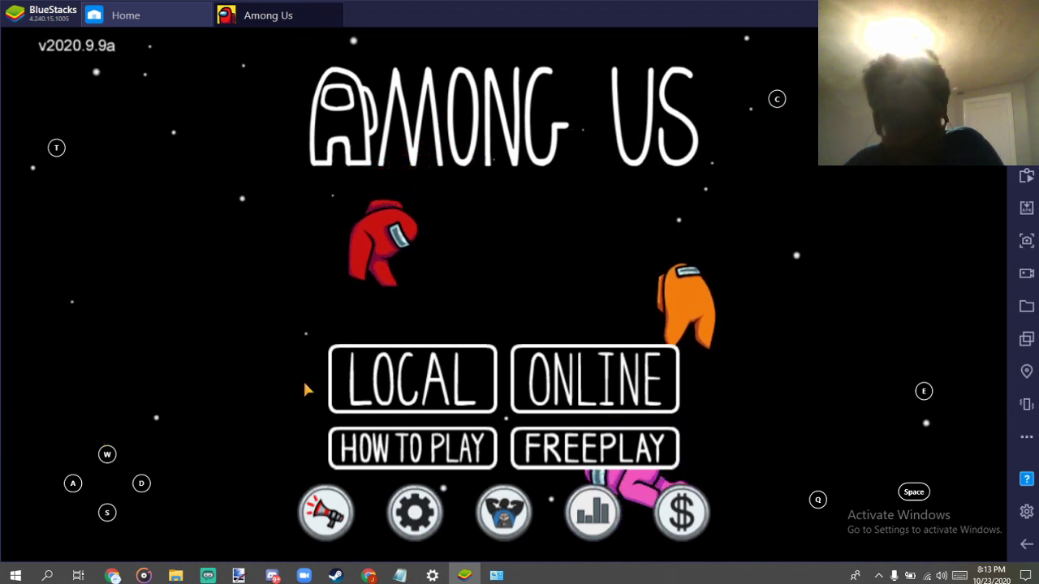
{"action": "left_click", "coordinate": [1027, 175]}
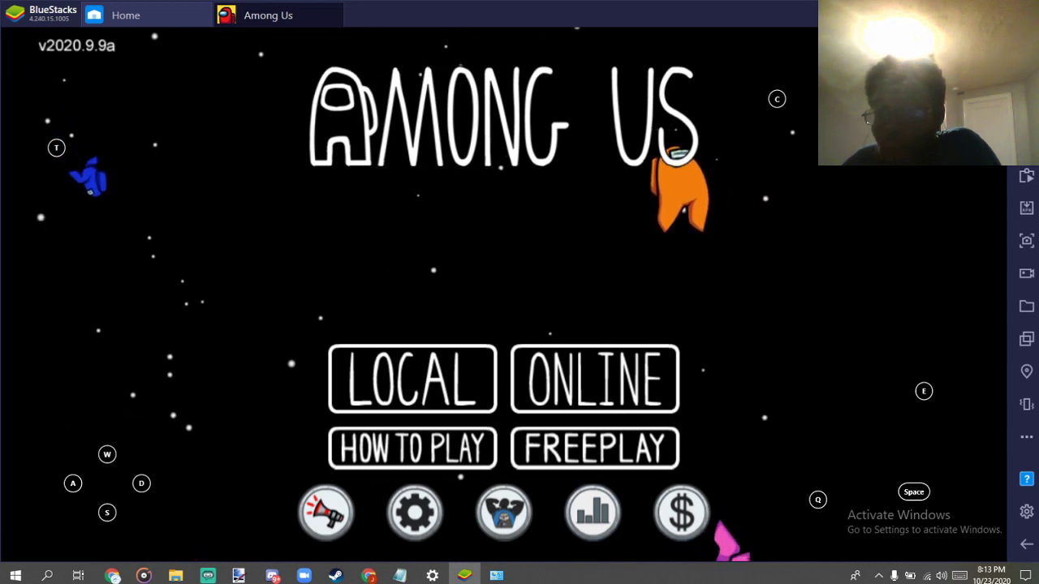
{"action": "left_click", "coordinate": [1032, 511]}
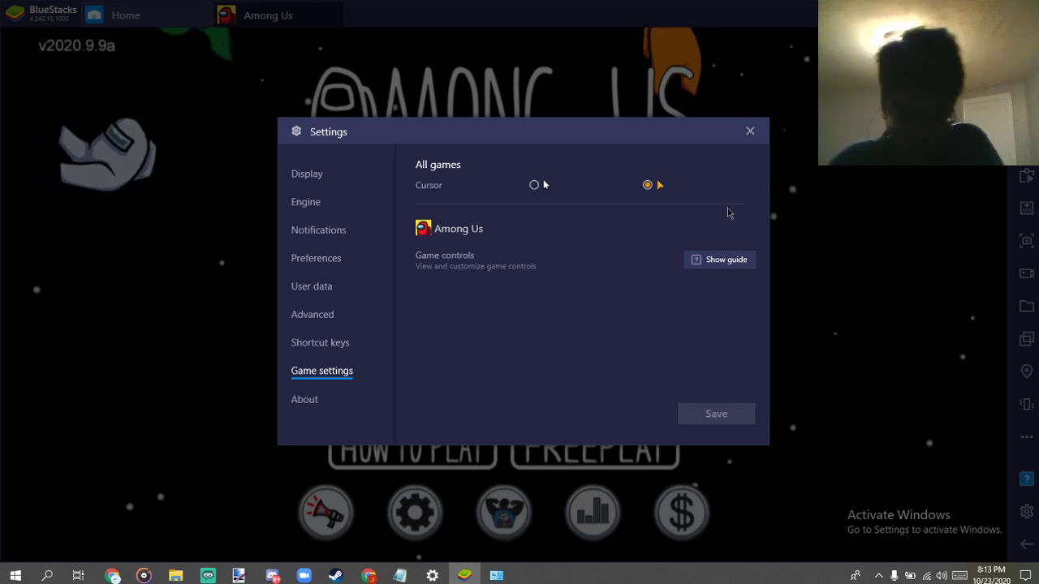
{"action": "left_click", "coordinate": [747, 130]}
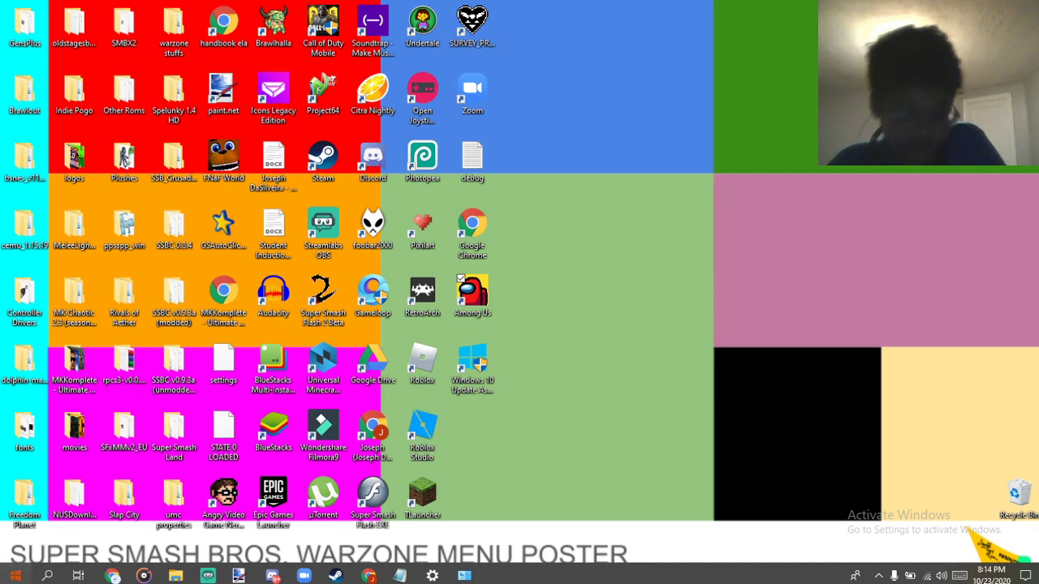
- Search Windows for "task manager" and open Task Manager
{"action": "key", "text": "super"}
{"action": "type", "text": "task man"}
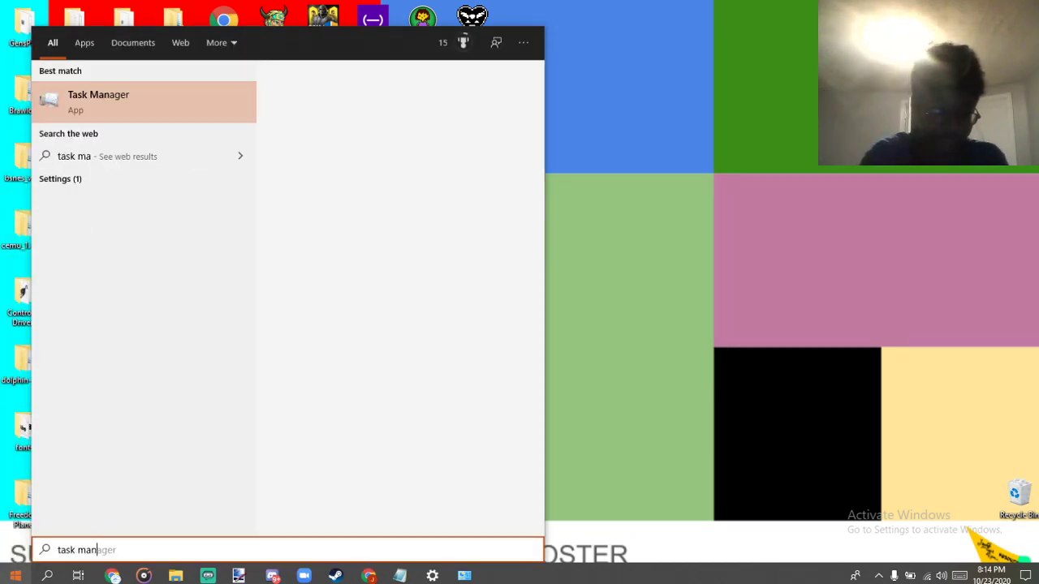
{"action": "type", "text": "ager"}
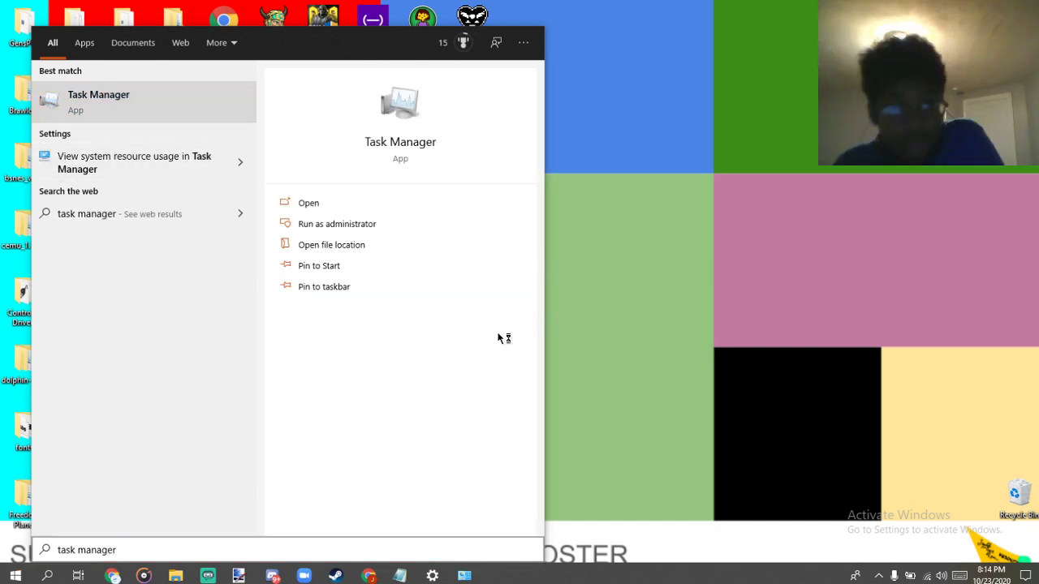
{"action": "key", "text": "Return"}
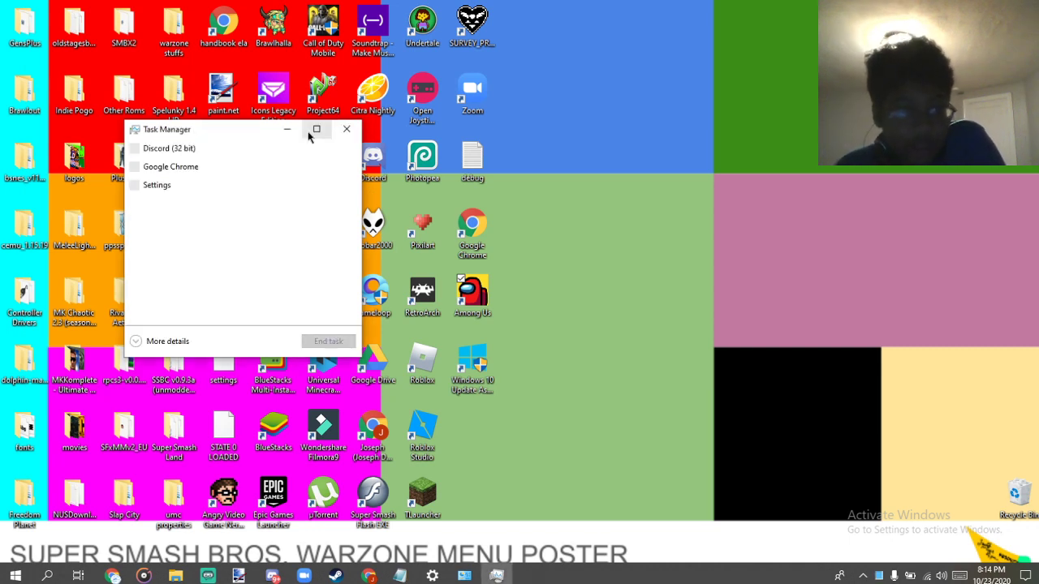
- Expand Task Manager to its detailed view and reposition its window on the desktop
{"action": "left_click_drag", "start_coordinate": [233, 140], "coordinate": [108, 139]}
{"action": "left_click", "coordinate": [193, 132]}
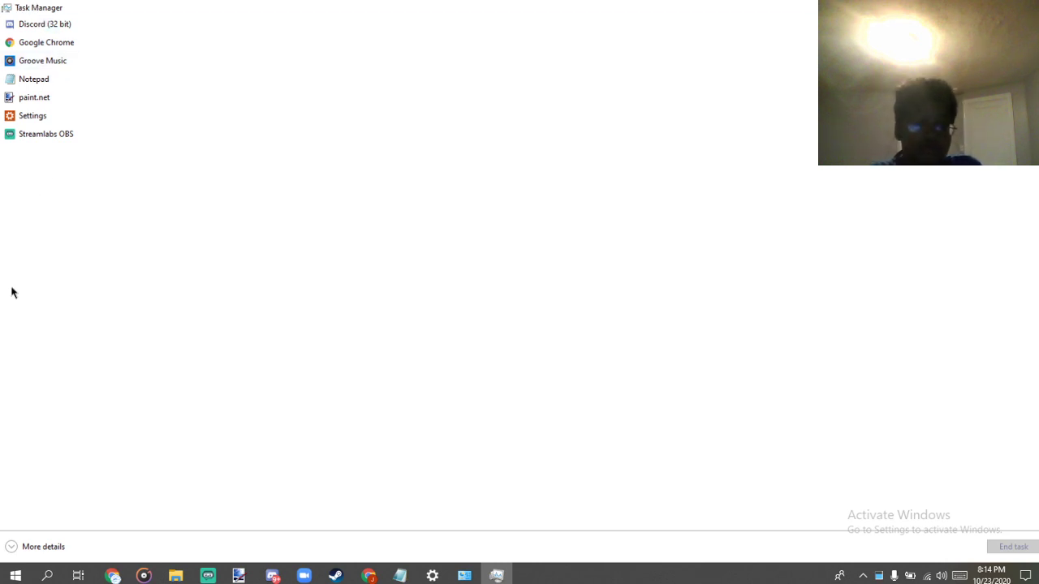
{"action": "left_click_drag", "start_coordinate": [190, 7], "coordinate": [190, 130]}
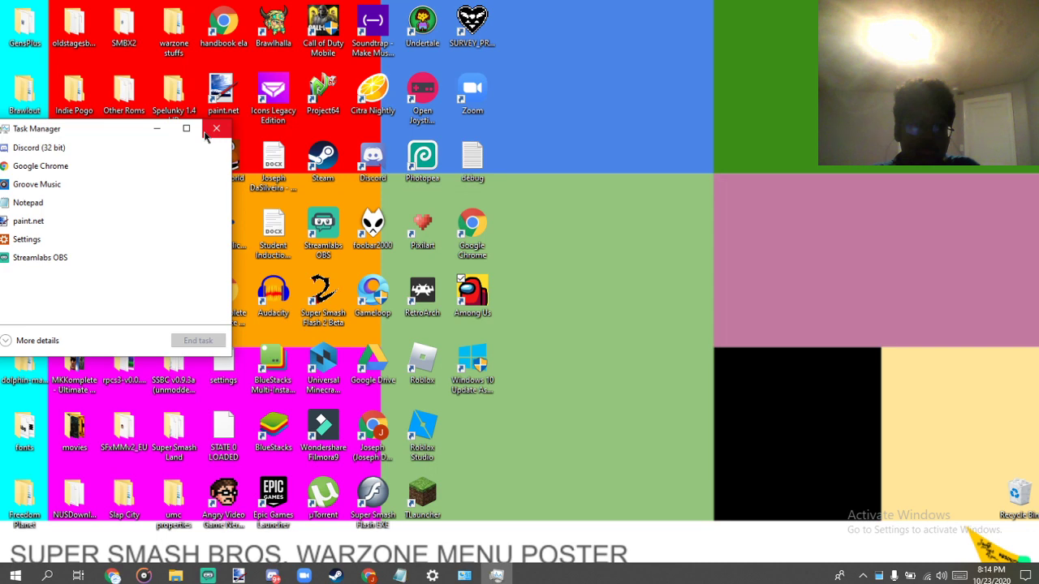
{"action": "left_click", "coordinate": [5, 341]}
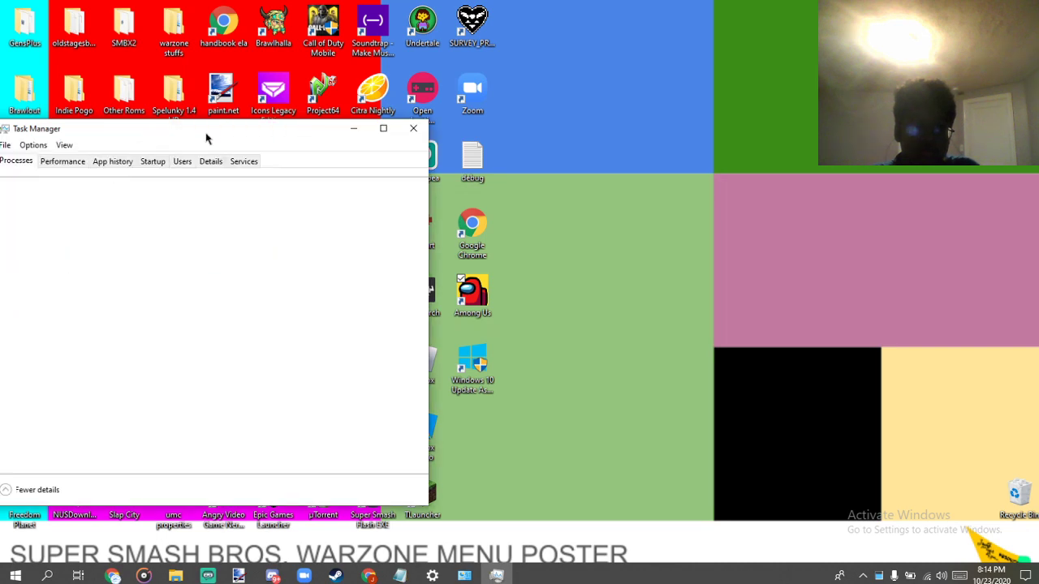
{"action": "left_click_drag", "start_coordinate": [288, 134], "coordinate": [387, 135]}
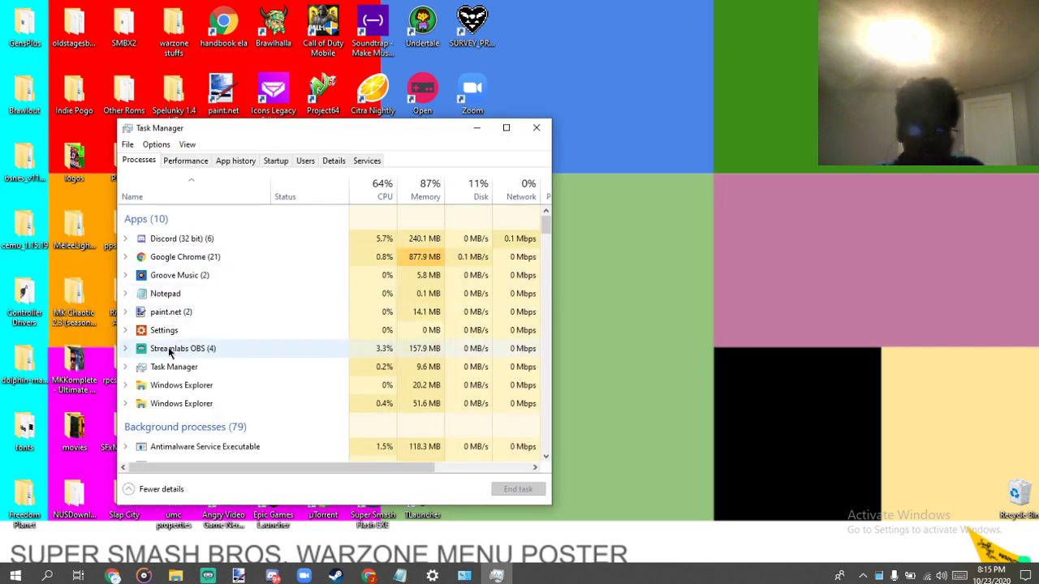
- End the BlueStacks Agent and BlueStacks Android Host background processes, and close Task Manager
{"action": "scroll", "coordinate": [174, 325], "scroll_direction": "down", "scroll_amount": 5}
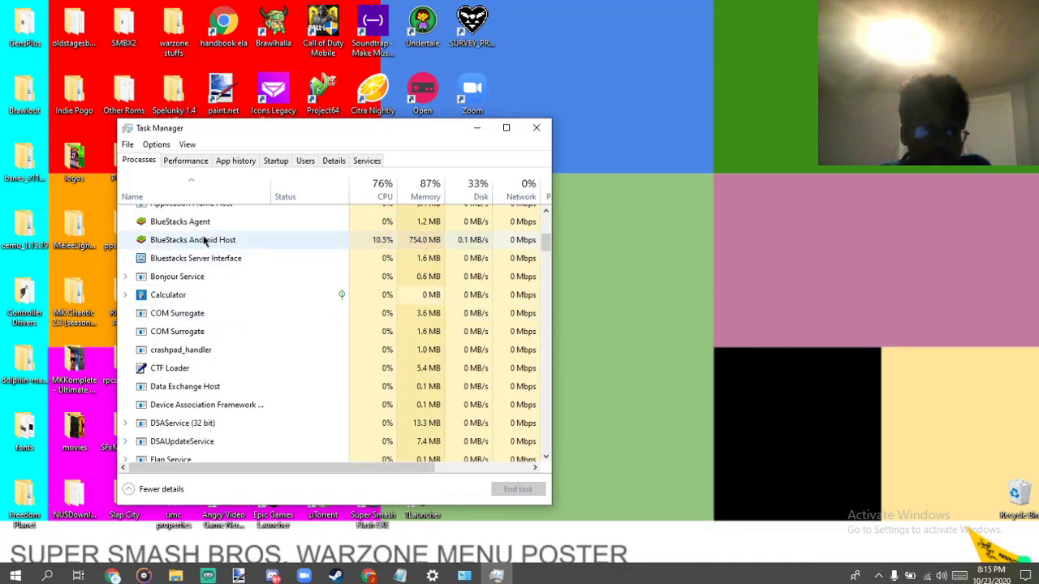
{"action": "scroll", "coordinate": [204, 238], "scroll_direction": "up", "scroll_amount": 1}
{"action": "right_click", "coordinate": [201, 256]}
{"action": "left_click", "coordinate": [237, 259]}
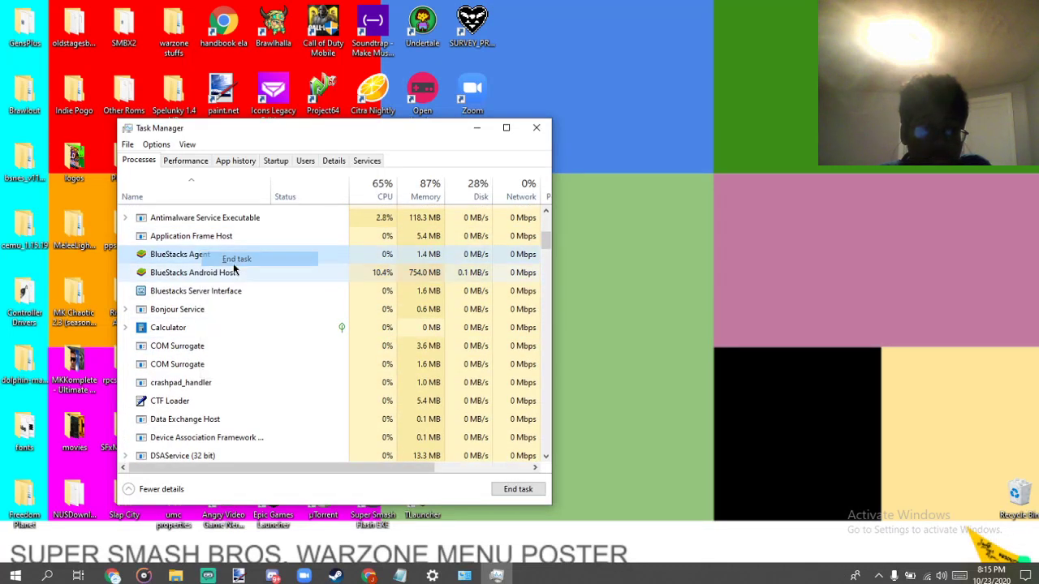
{"action": "right_click", "coordinate": [233, 269]}
{"action": "left_click", "coordinate": [254, 278]}
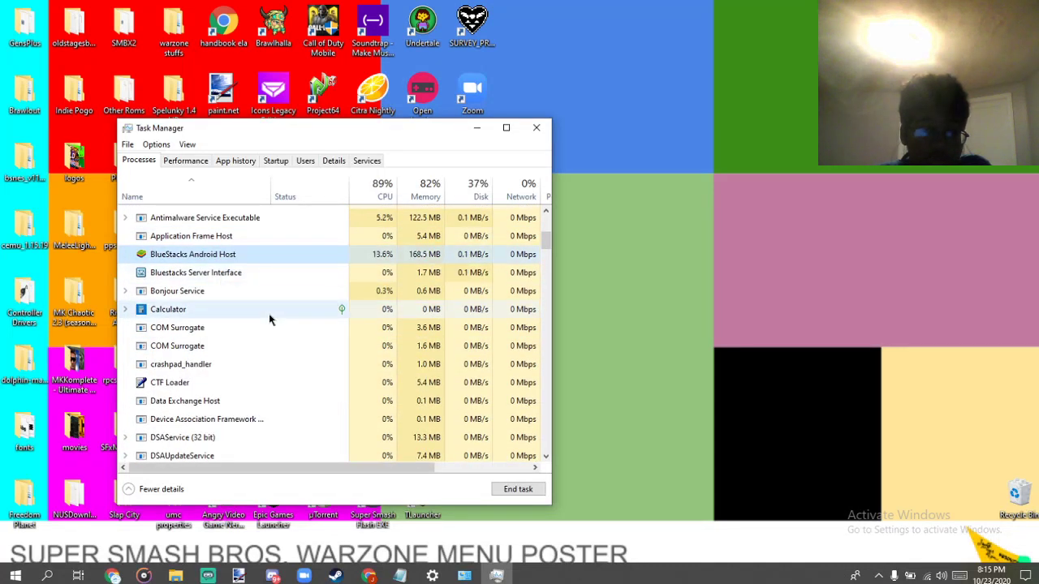
{"action": "scroll", "coordinate": [317, 337], "scroll_direction": "down", "scroll_amount": 10}
{"action": "scroll", "coordinate": [318, 339], "scroll_direction": "up", "scroll_amount": 11}
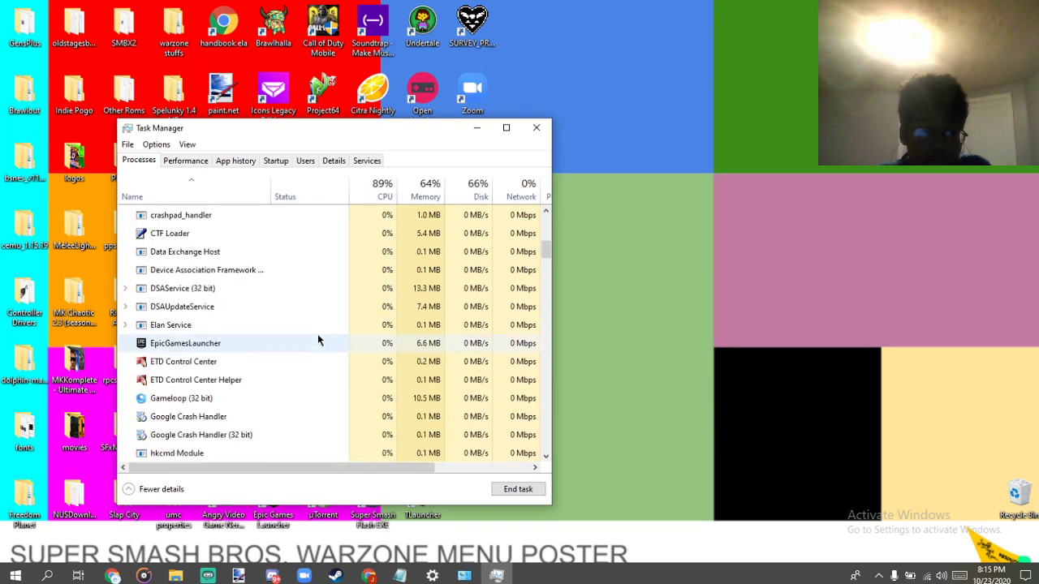
{"action": "scroll", "coordinate": [318, 341], "scroll_direction": "up", "scroll_amount": 3}
{"action": "left_click", "coordinate": [536, 128]}
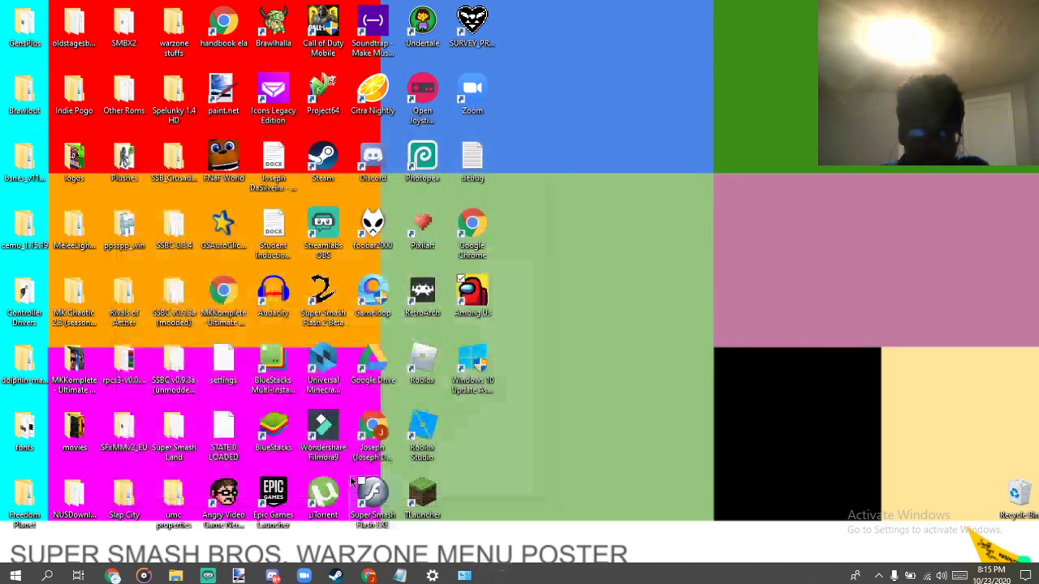
- Relaunch Among Us from its desktop shortcut, and minimise and restore the BlueStacks window while it starts
{"action": "double_click", "coordinate": [479, 296]}
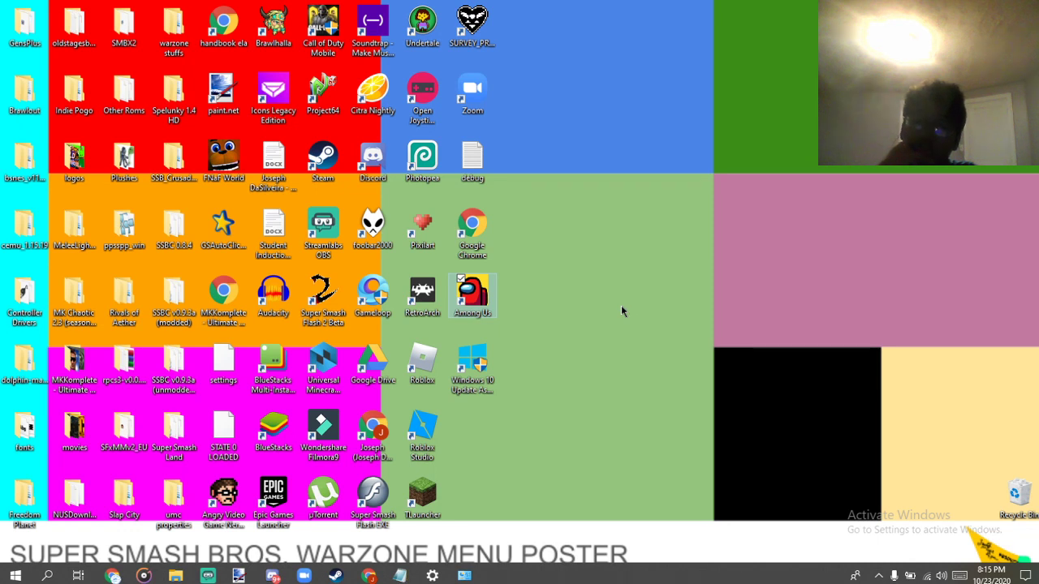
{"action": "left_click", "coordinate": [326, 25]}
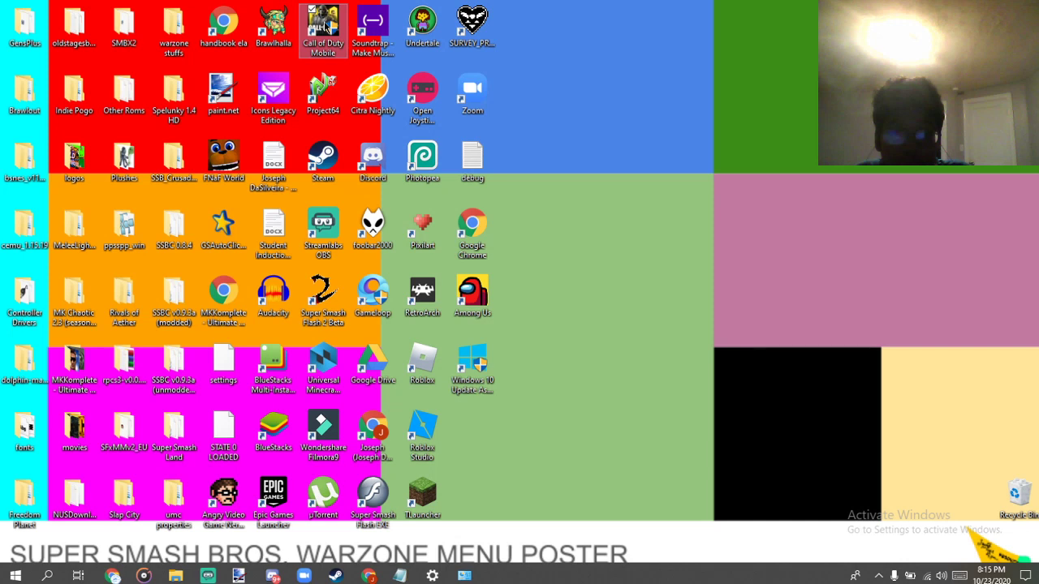
{"action": "left_click", "coordinate": [373, 293]}
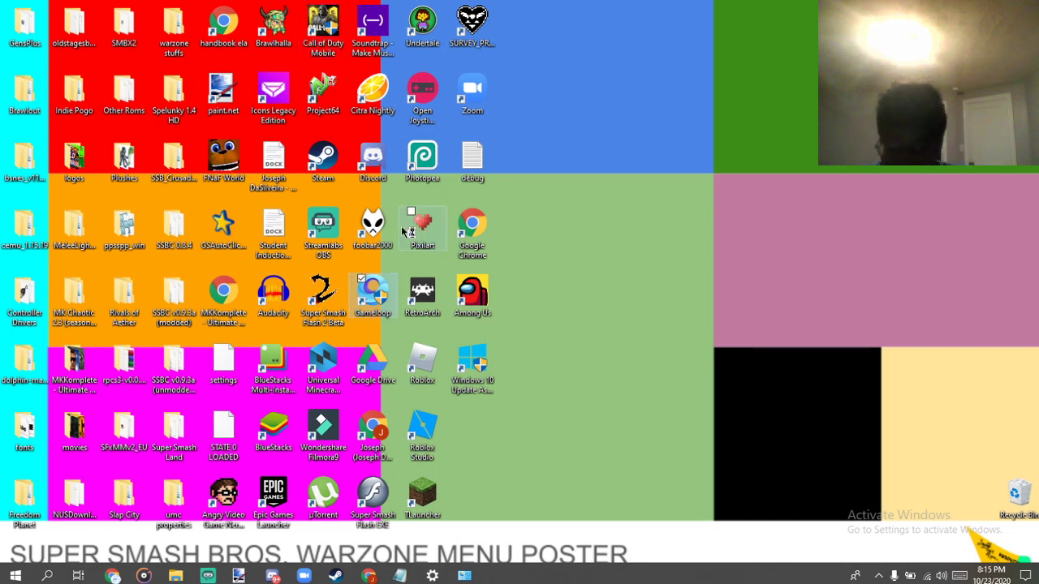
{"action": "double_click", "coordinate": [357, 354]}
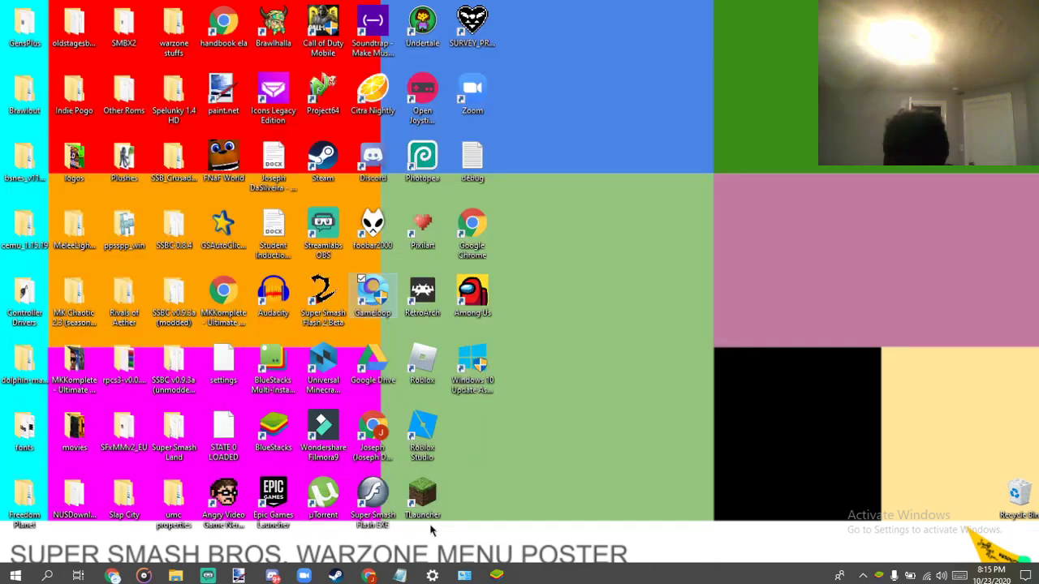
{"action": "double_click", "coordinate": [423, 499]}
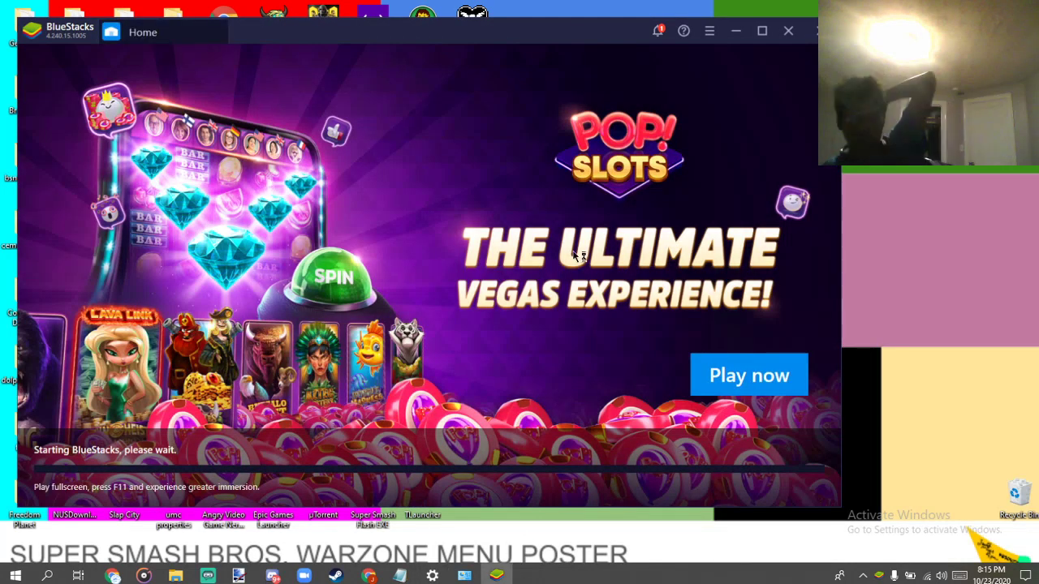
{"action": "left_click", "coordinate": [733, 31]}
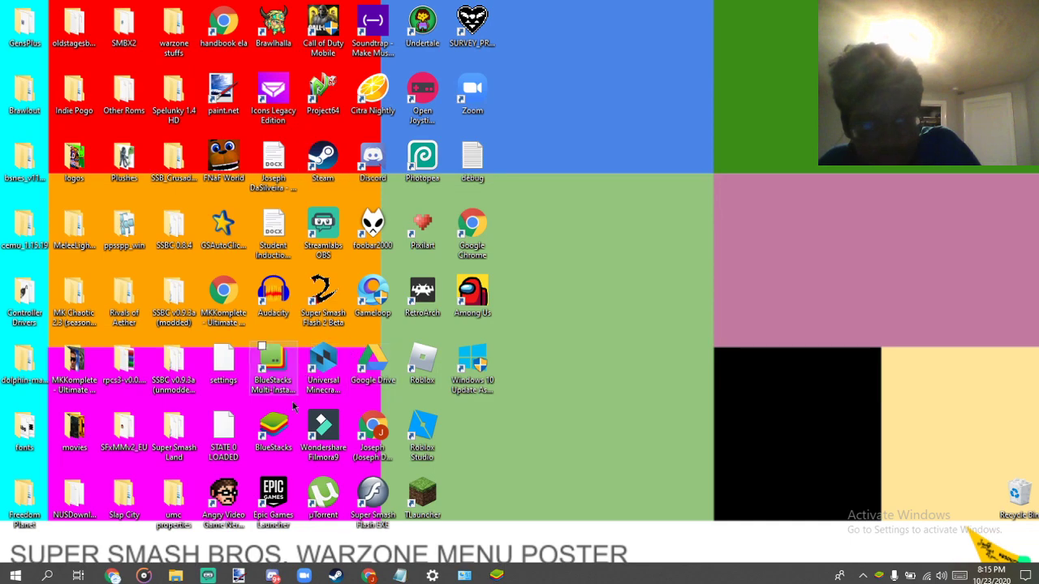
{"action": "left_click", "coordinate": [500, 576]}
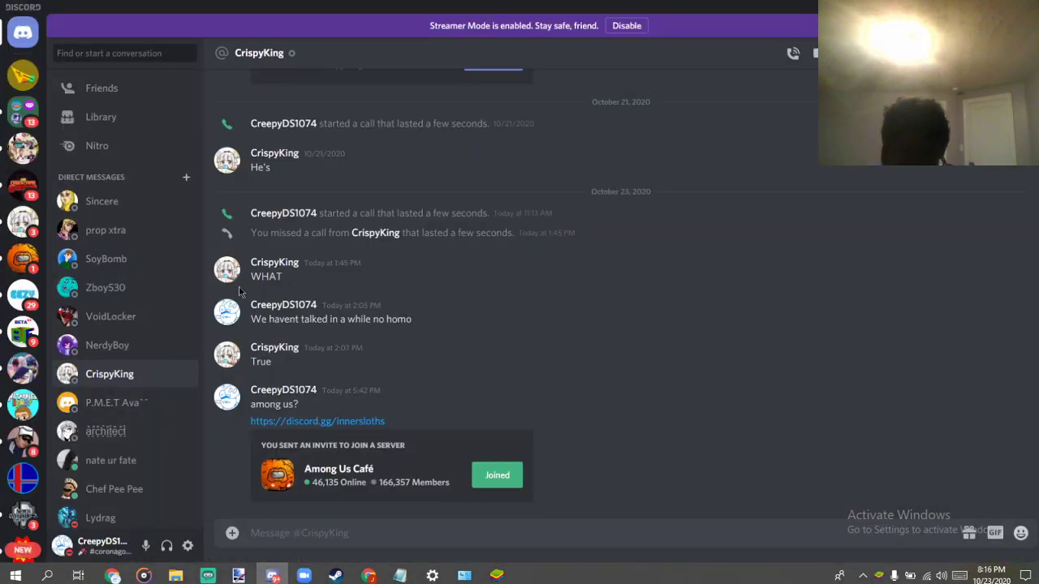
{"action": "scroll", "coordinate": [161, 201], "scroll_direction": "down", "scroll_amount": 5}
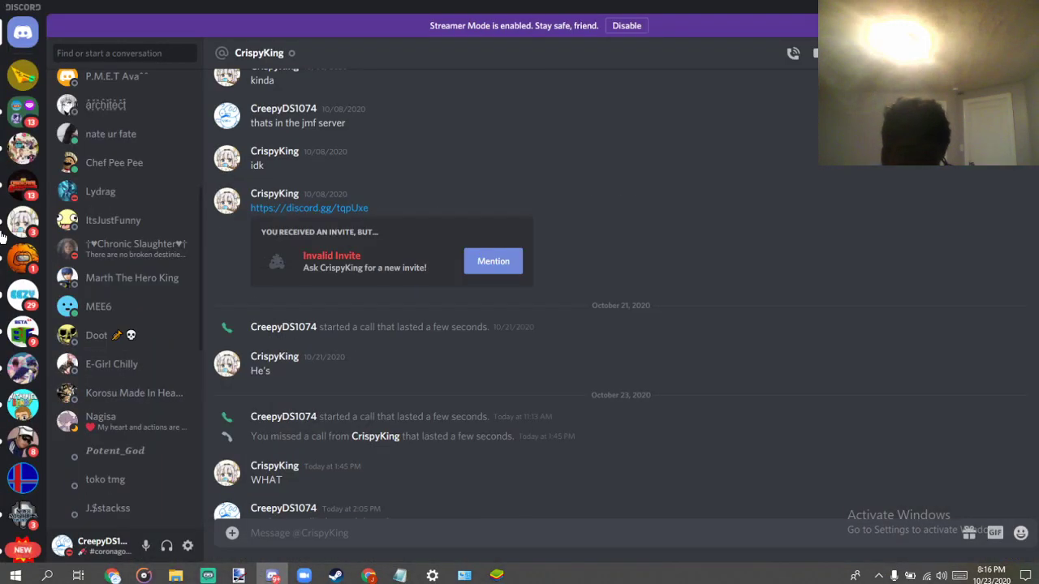
{"action": "scroll", "coordinate": [162, 201], "scroll_direction": "up", "scroll_amount": 5}
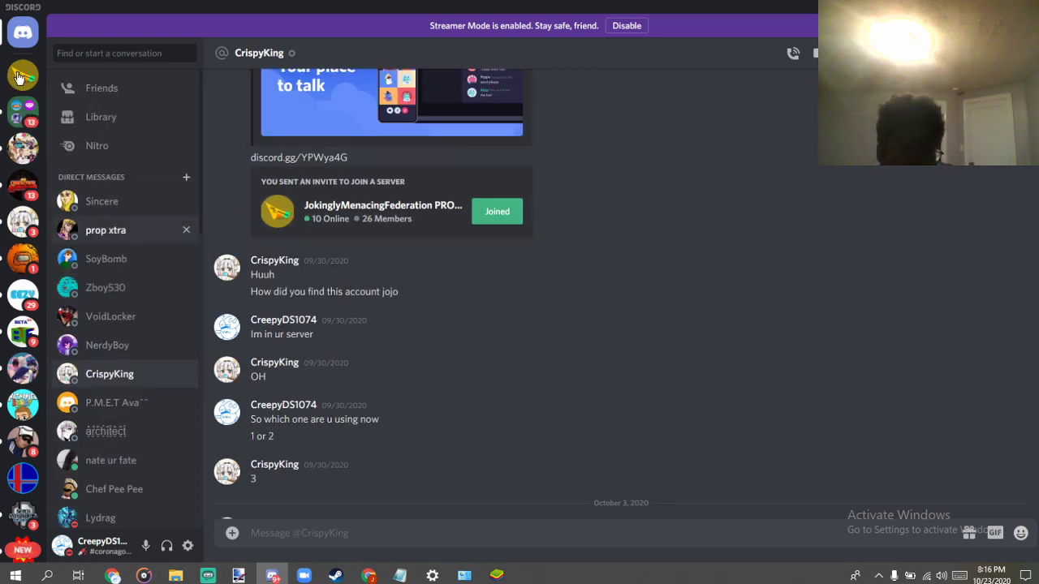
{"action": "left_click", "coordinate": [122, 219]}
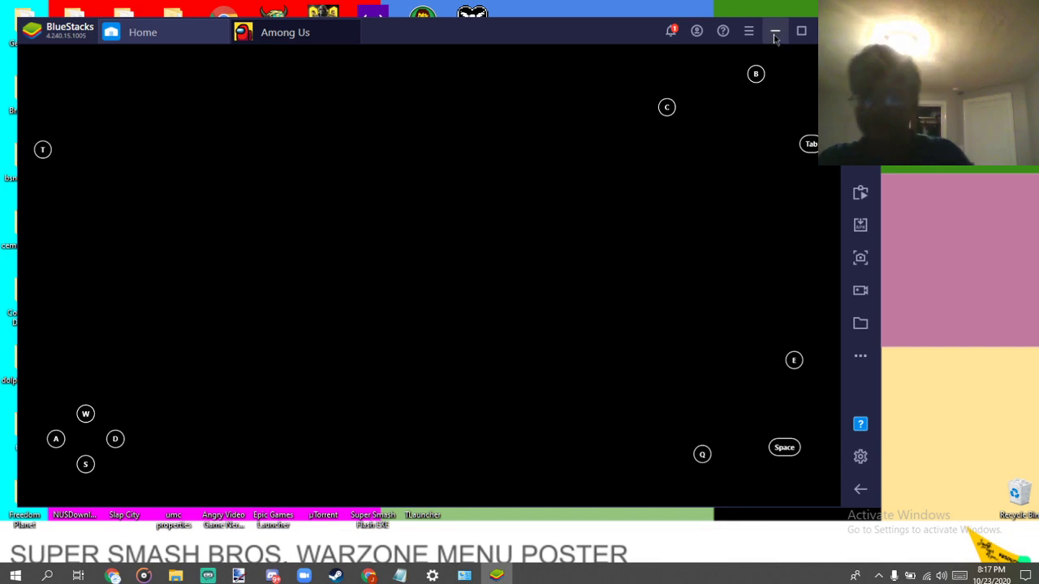
- Check the cursor and Among Us game control options in the restarted BlueStacks settings, and close the dialog
{"action": "left_click", "coordinate": [749, 31]}
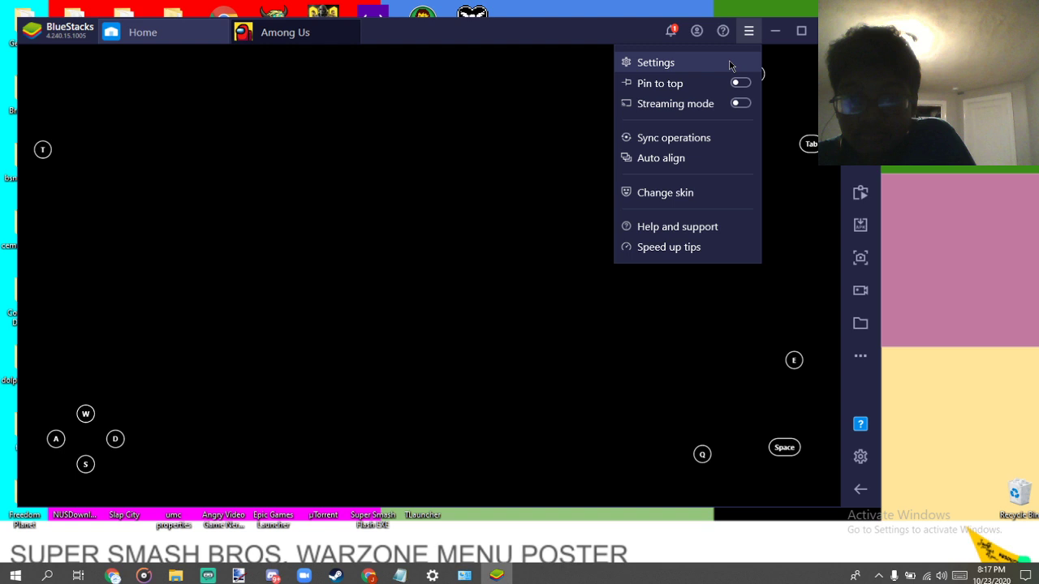
{"action": "left_click", "coordinate": [730, 65]}
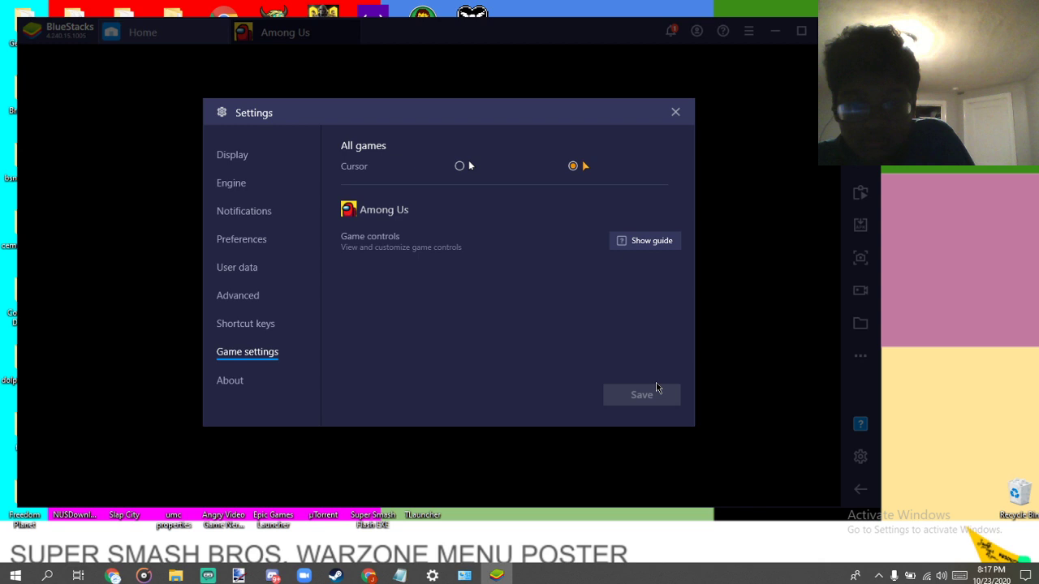
{"action": "left_click", "coordinate": [676, 111]}
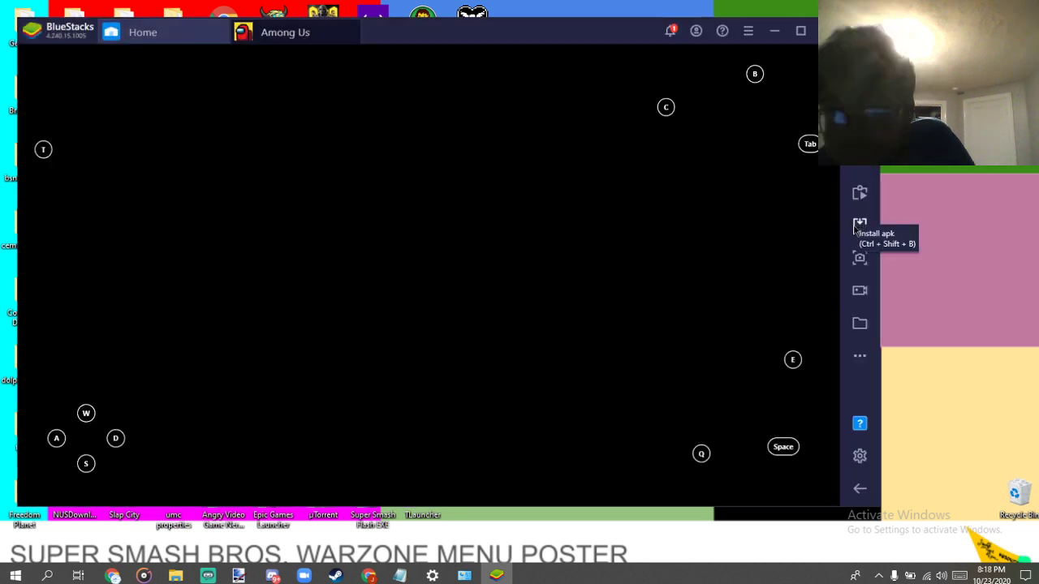
- Review the gamepad bindings in the Among Us controls guide and discard the changes to the control scheme
{"action": "left_click", "coordinate": [861, 360]}
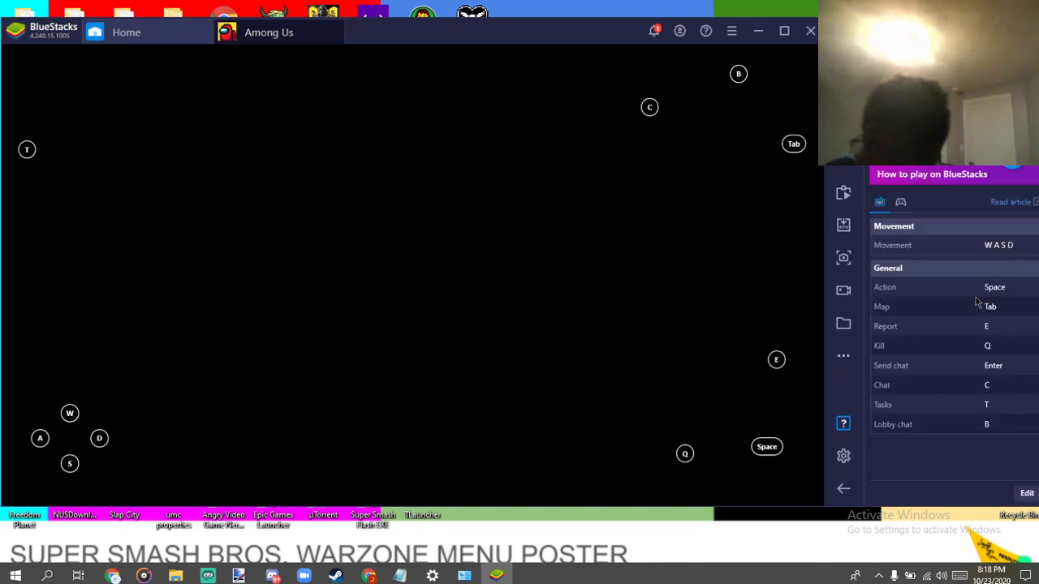
{"action": "left_click", "coordinate": [900, 201]}
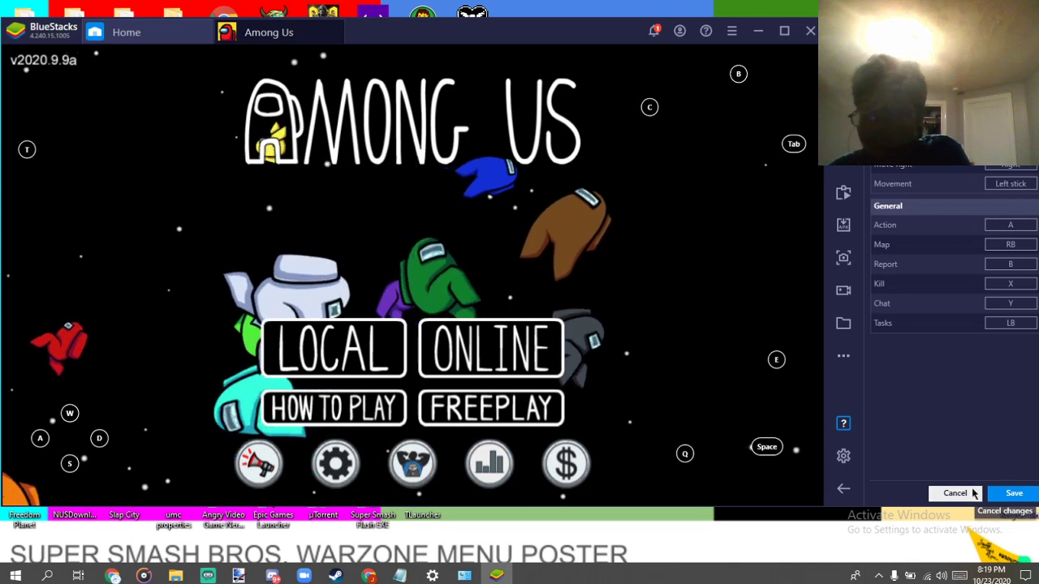
{"action": "left_click", "coordinate": [972, 492]}
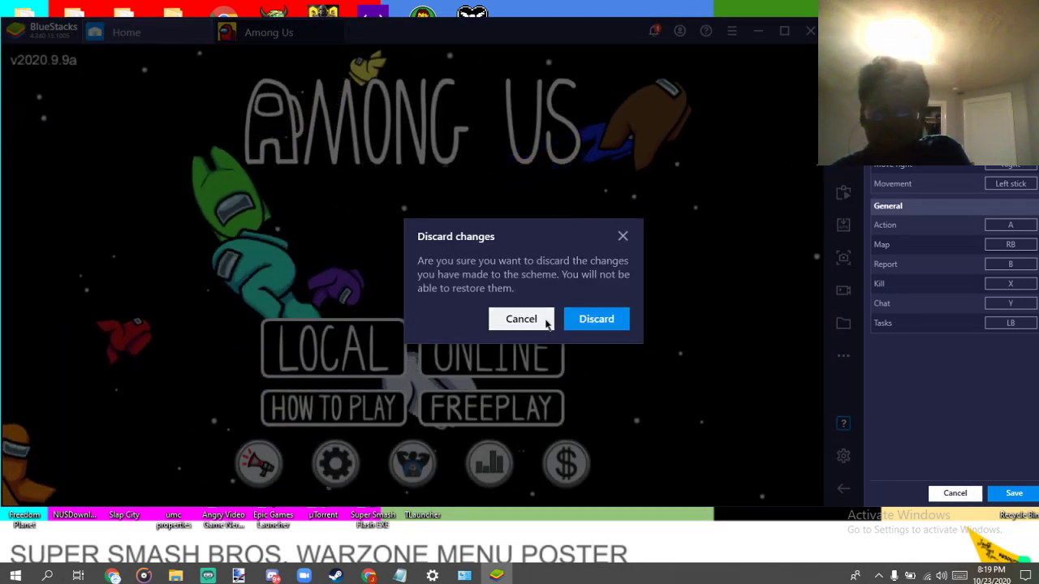
{"action": "left_click", "coordinate": [583, 318]}
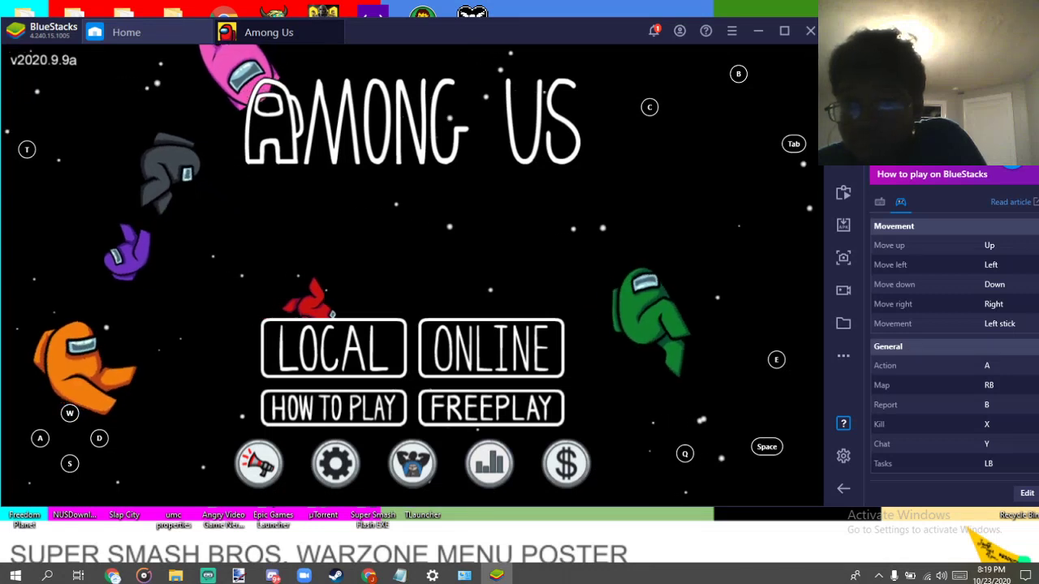
- Open the advanced game controls editor for Among Us and look over the available control types
{"action": "left_click", "coordinate": [844, 185]}
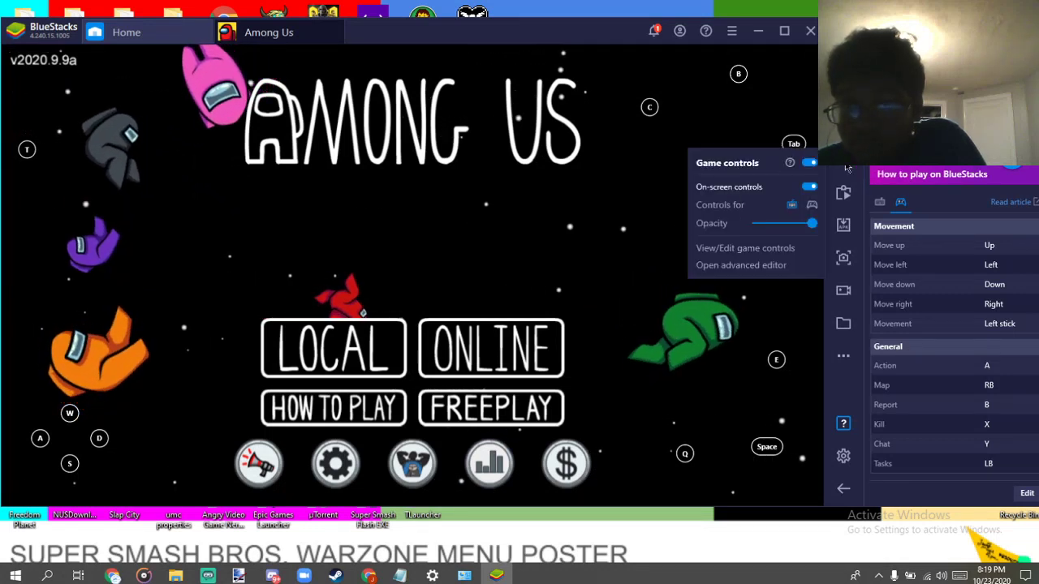
{"action": "left_click", "coordinate": [761, 264]}
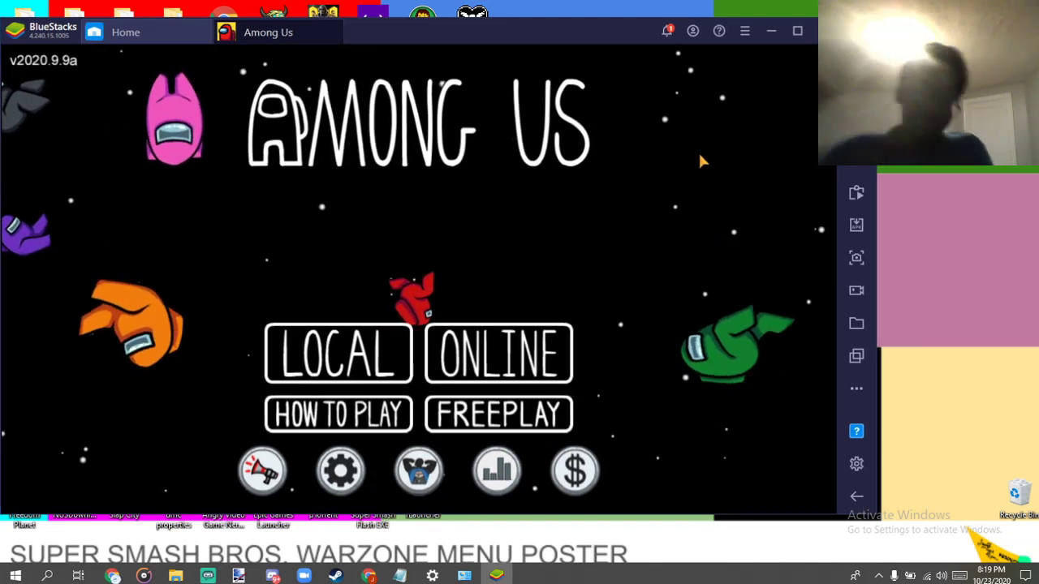
{"action": "key", "text": "ctrl+shift+a"}
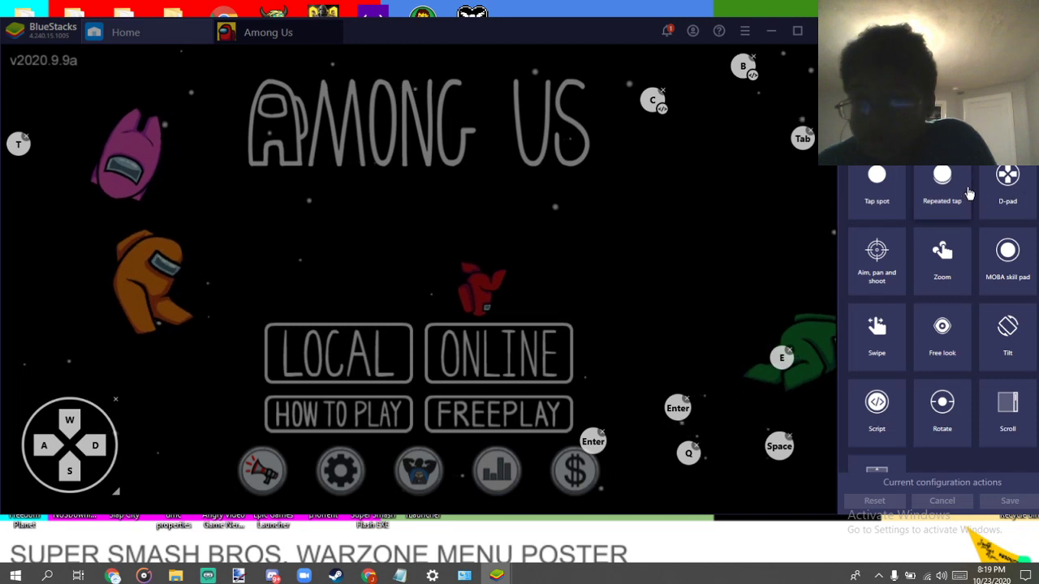
{"action": "scroll", "coordinate": [941, 325], "scroll_direction": "down", "scroll_amount": 1}
{"action": "scroll", "coordinate": [942, 325], "scroll_direction": "up", "scroll_amount": 1}
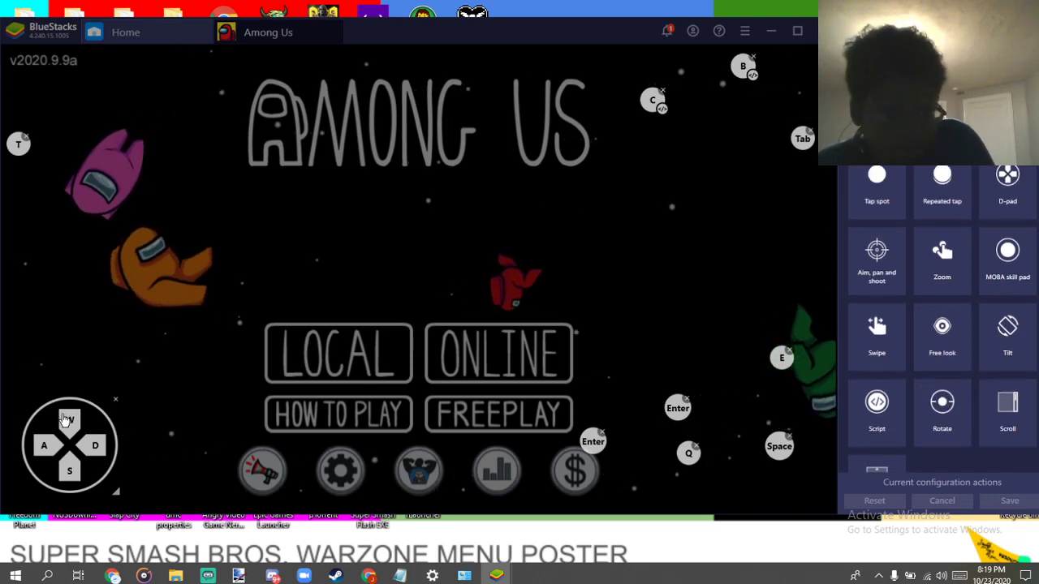
- Try rebinding the movement D-pad's up direction to F12 and W, and discard the changes to the game controls
{"action": "left_click", "coordinate": [70, 421]}
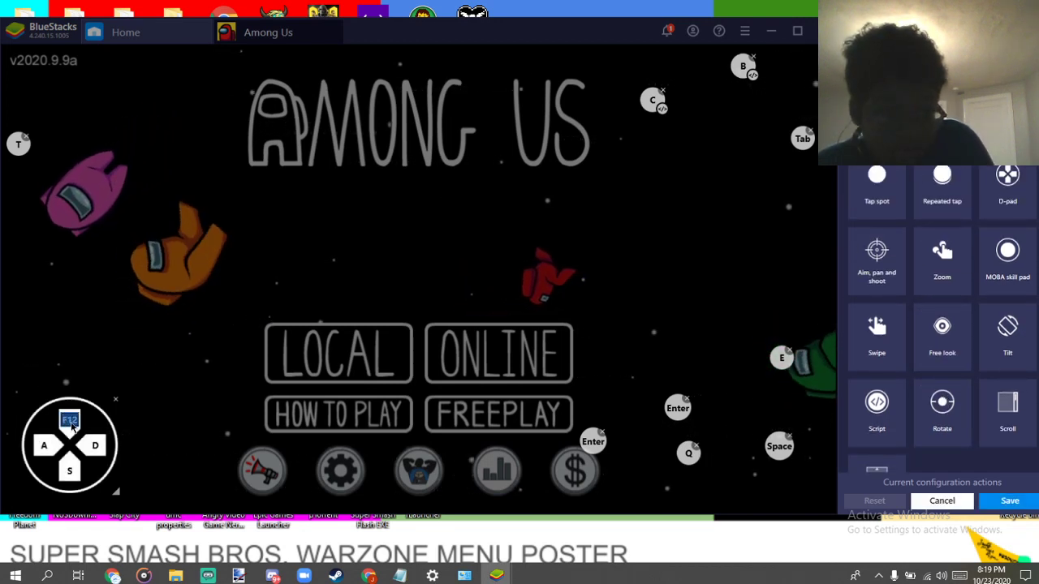
{"action": "scroll", "coordinate": [987, 445], "scroll_direction": "down", "scroll_amount": 1}
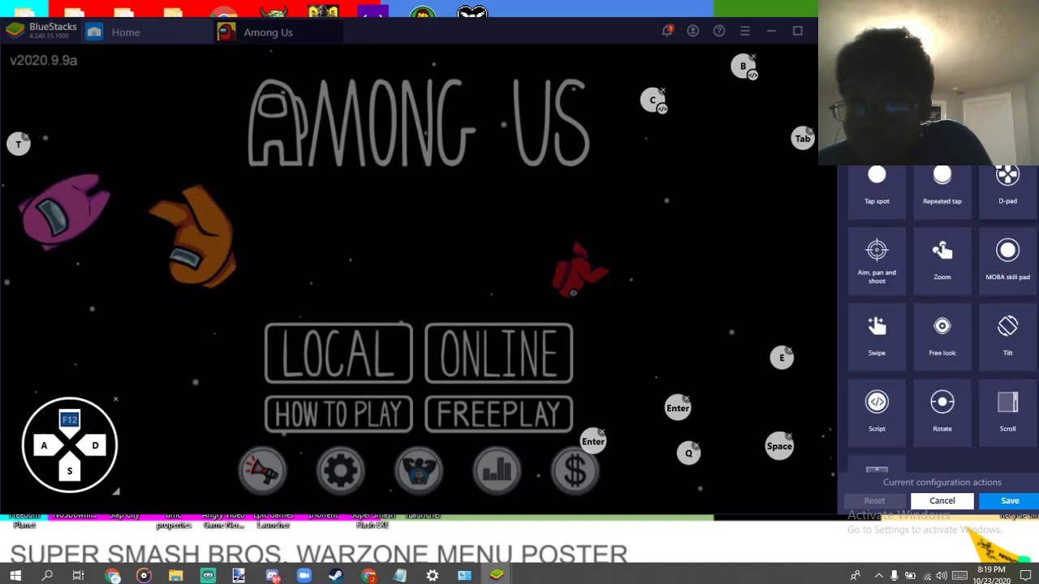
{"action": "scroll", "coordinate": [987, 444], "scroll_direction": "up", "scroll_amount": 1}
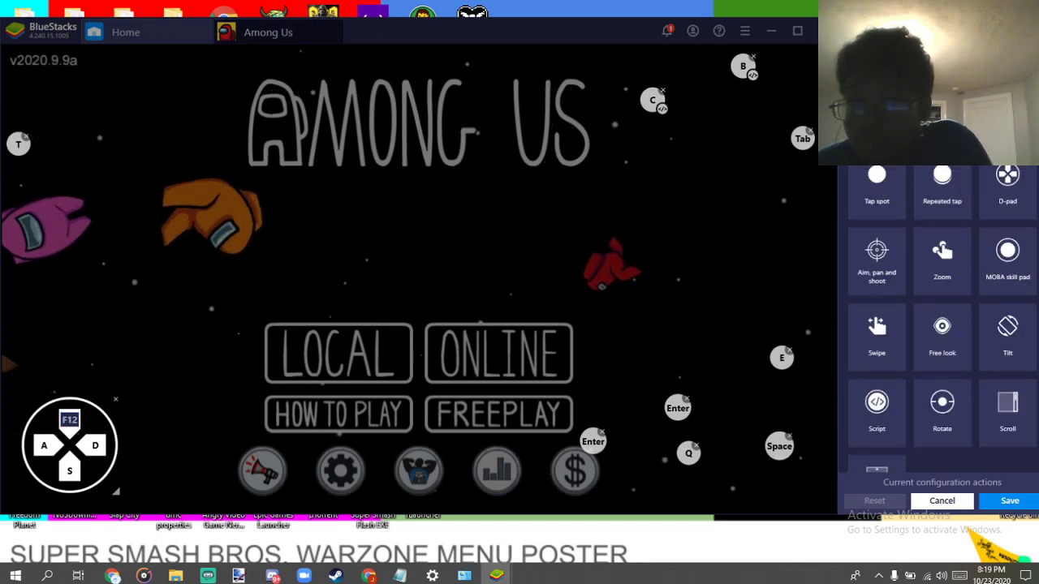
{"action": "scroll", "coordinate": [987, 445], "scroll_direction": "down", "scroll_amount": 1}
{"action": "scroll", "coordinate": [987, 445], "scroll_direction": "up", "scroll_amount": 1}
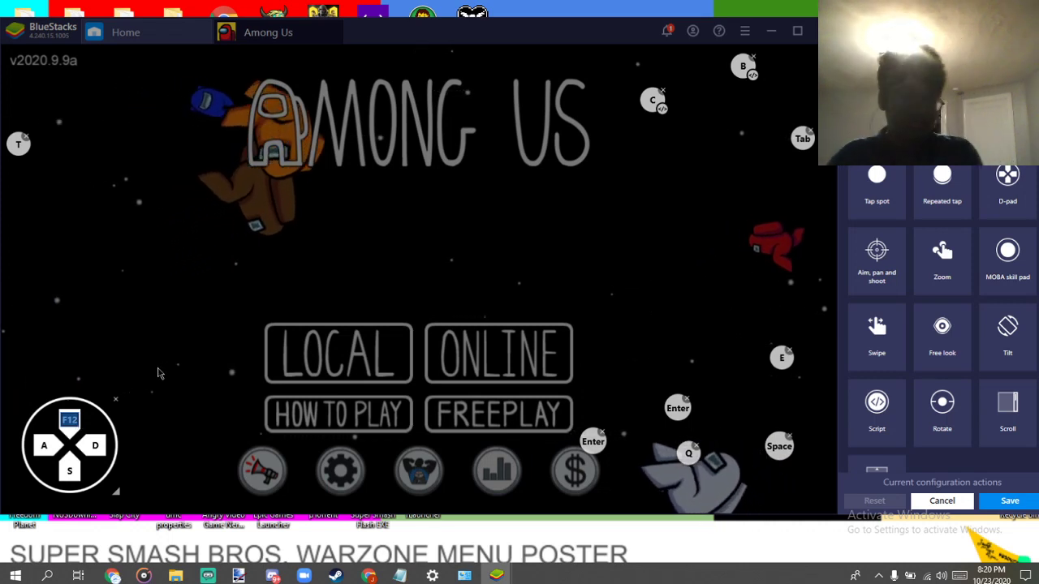
{"action": "left_click", "coordinate": [66, 421]}
{"action": "key", "text": "F12"}
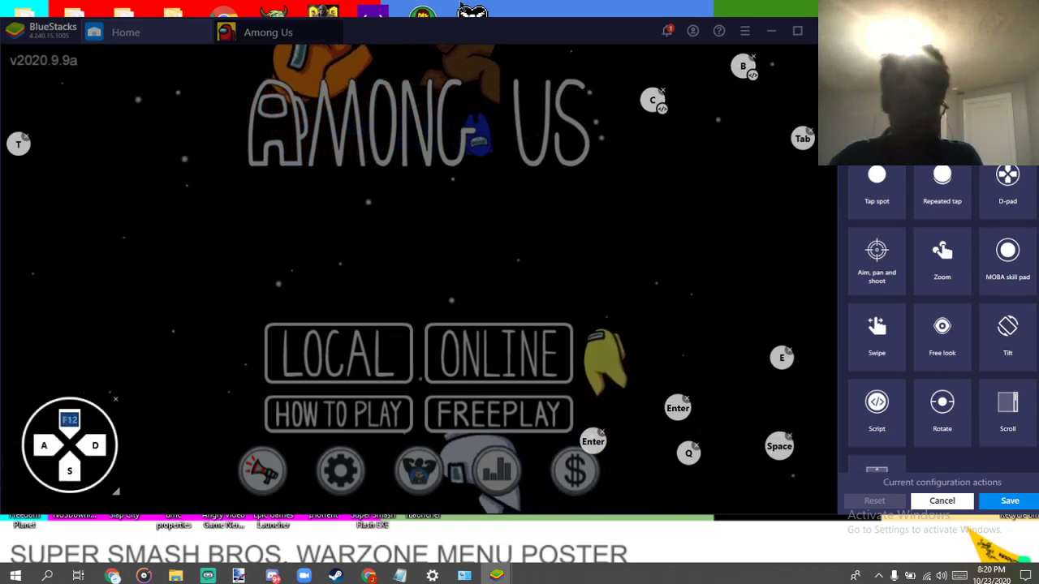
{"action": "key", "text": "w"}
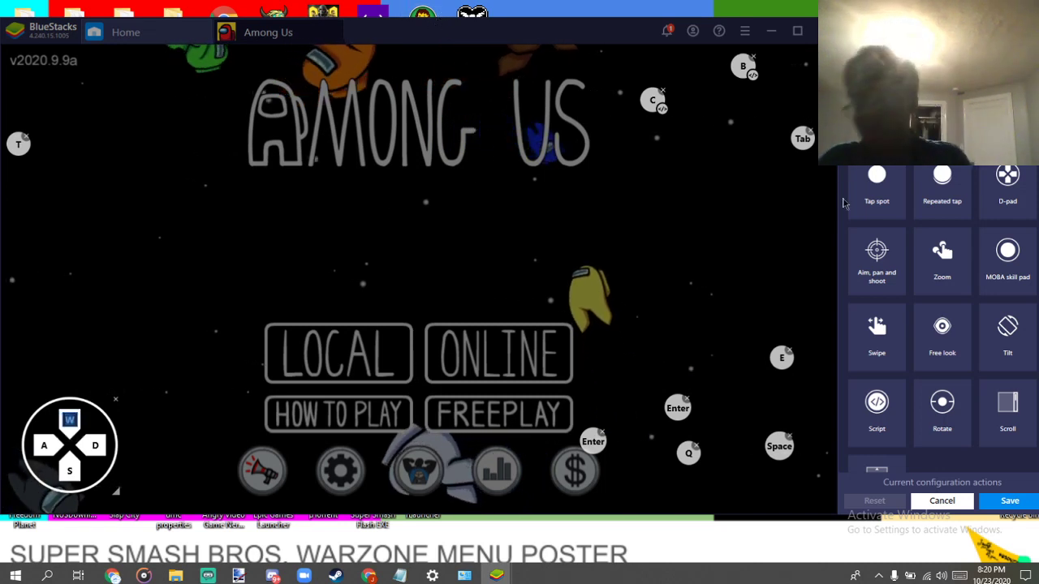
{"action": "scroll", "coordinate": [944, 371], "scroll_direction": "down", "scroll_amount": 1}
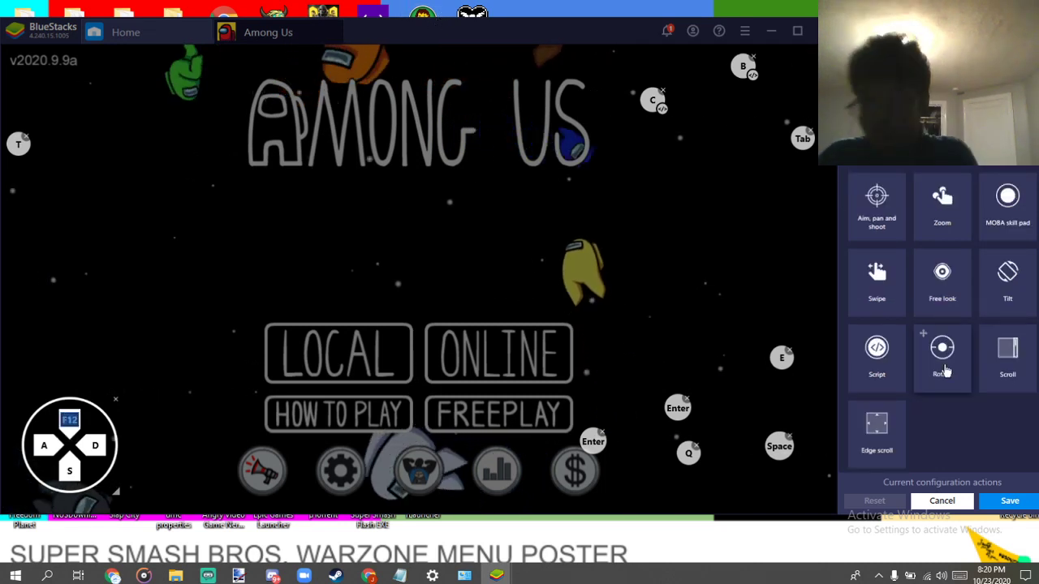
{"action": "left_click", "coordinate": [71, 422]}
{"action": "left_click", "coordinate": [943, 502]}
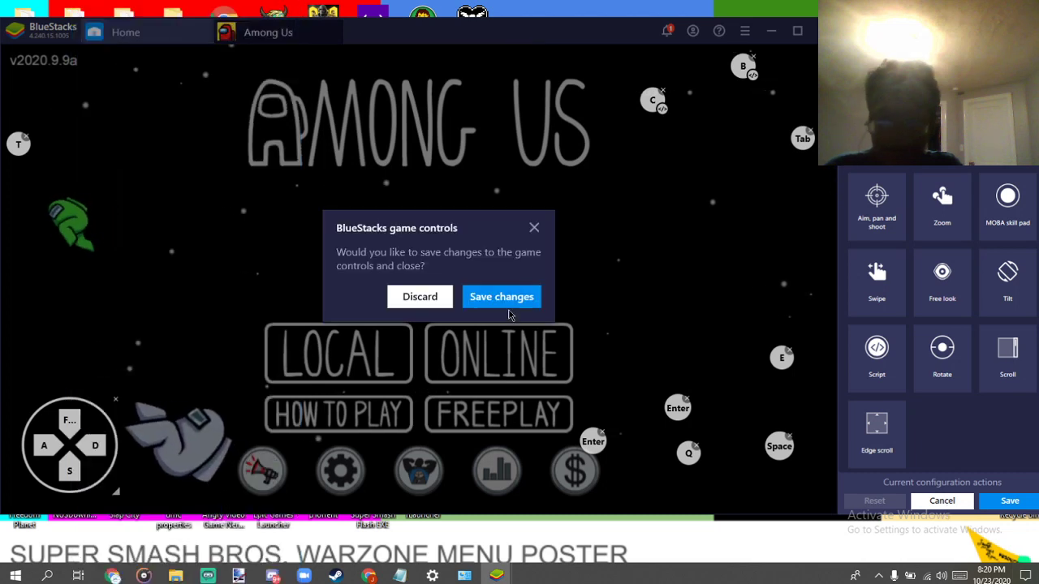
{"action": "left_click", "coordinate": [420, 297]}
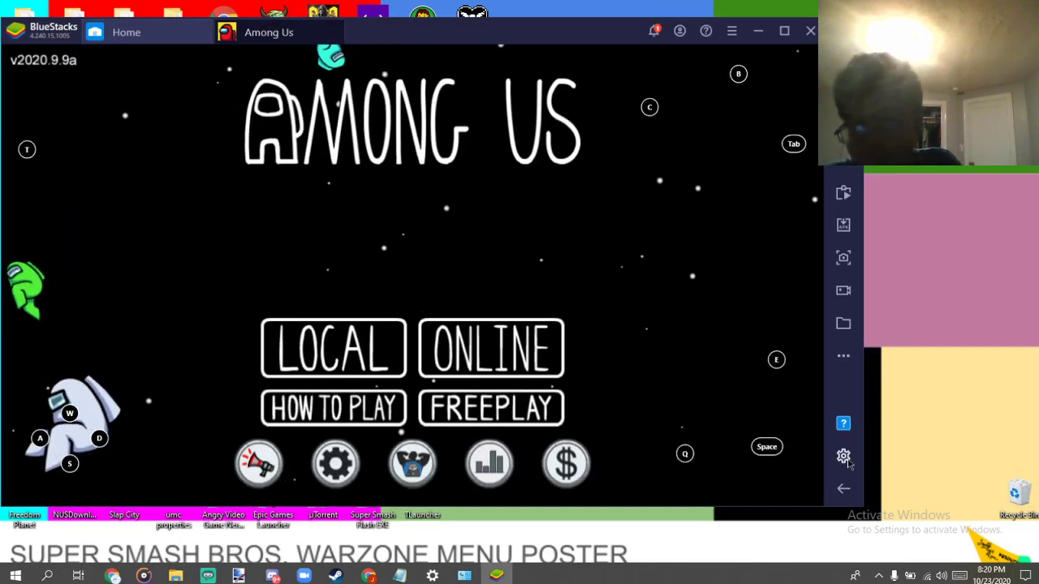
- Maximise the BlueStacks window and check the quick game controls options
{"action": "left_click", "coordinate": [784, 32]}
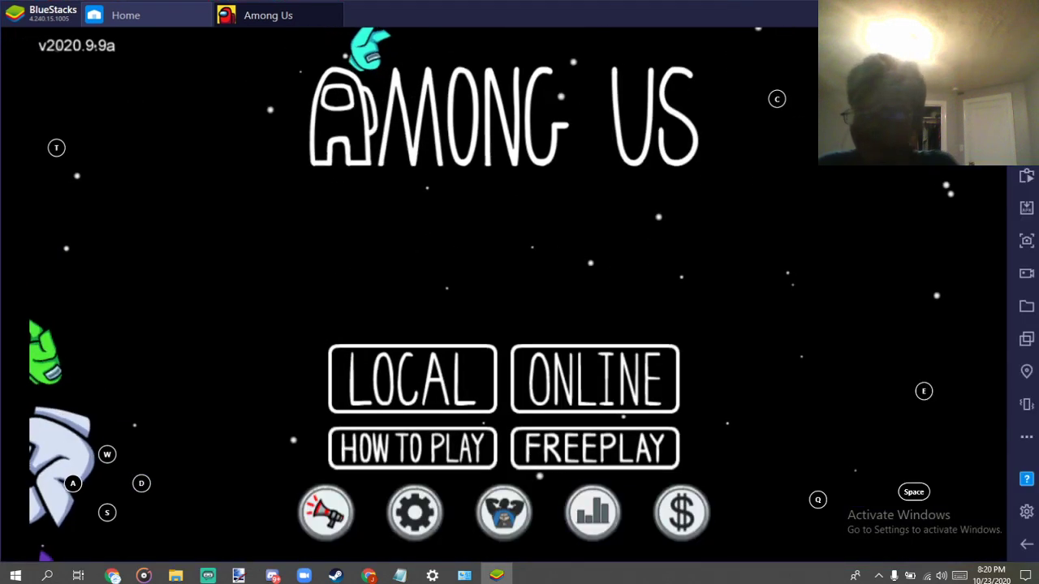
{"action": "left_click", "coordinate": [1027, 176]}
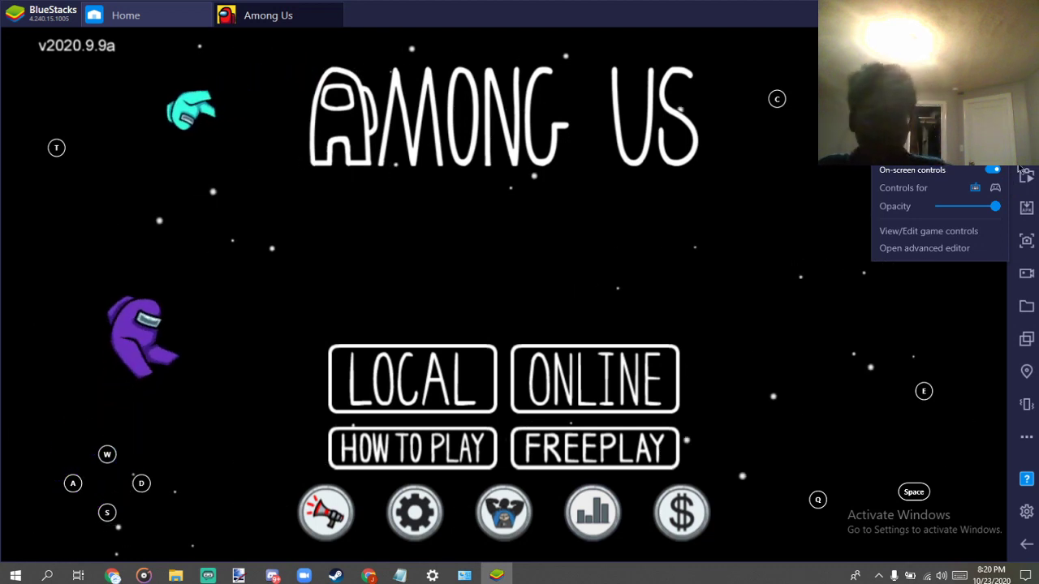
{"action": "left_click", "coordinate": [1026, 172]}
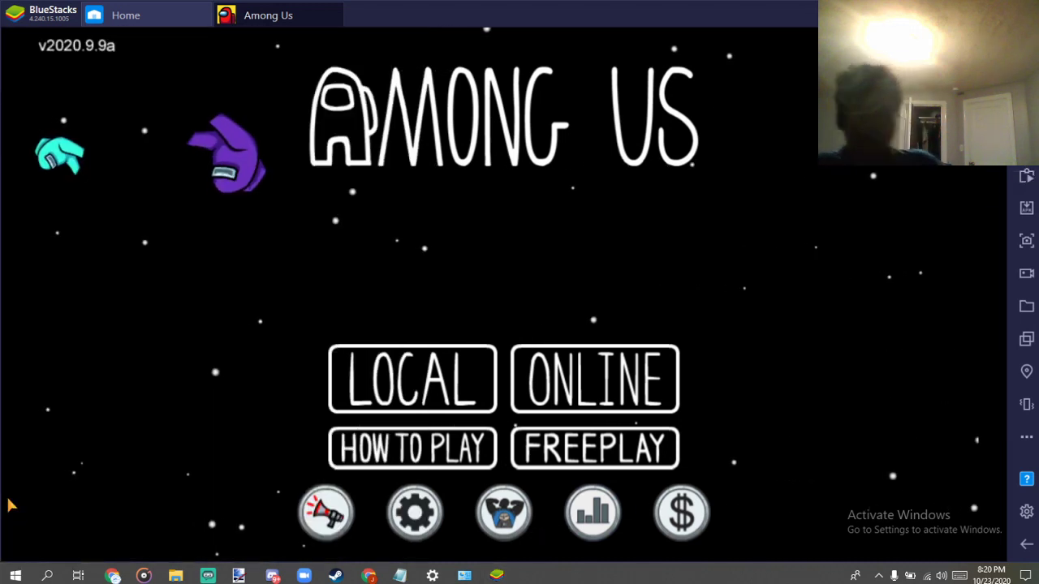
- Search Windows for "joy2", open the Joy2Key folder in Controller Drivers, launch the JoyToKey application and close the folder window
{"action": "left_click", "coordinate": [14, 574]}
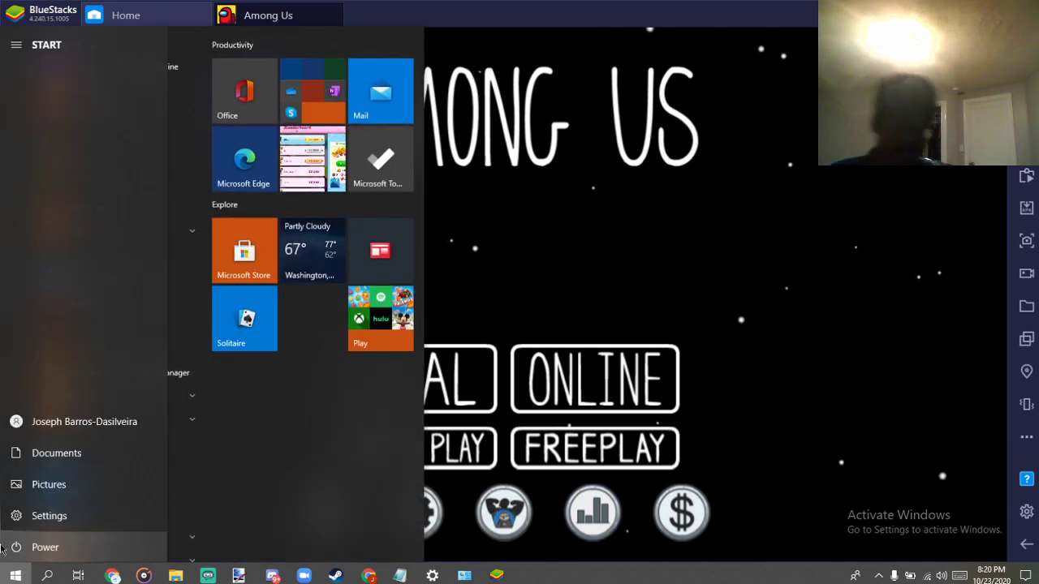
{"action": "type", "text": "joy2"}
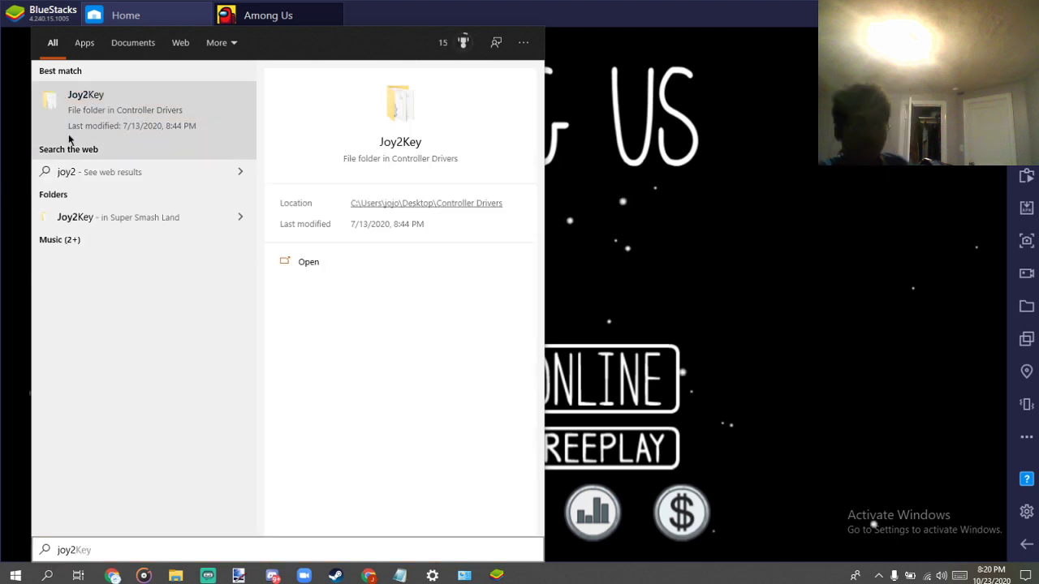
{"action": "left_click", "coordinate": [69, 140]}
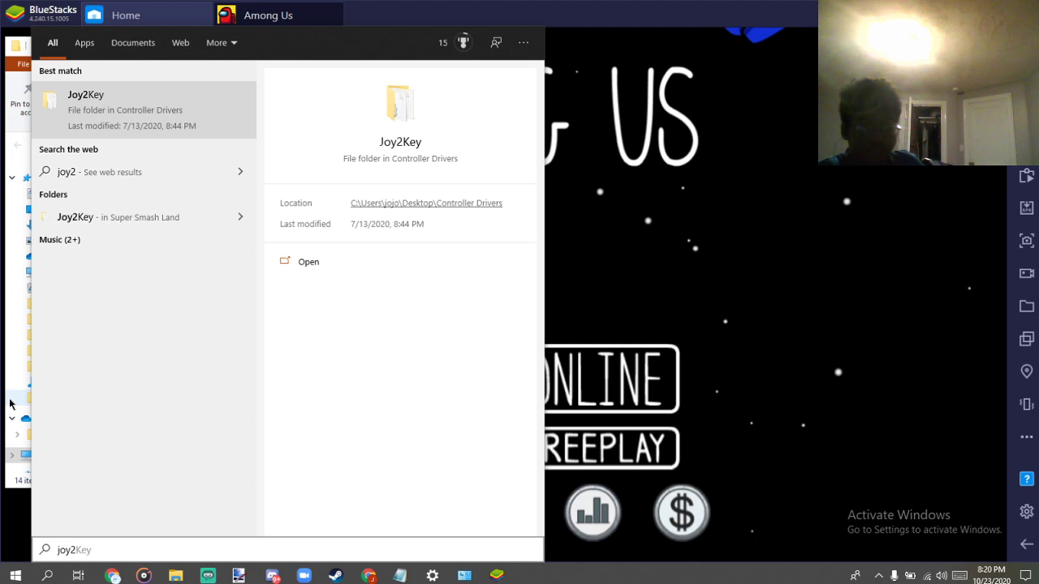
{"action": "left_click", "coordinate": [10, 404]}
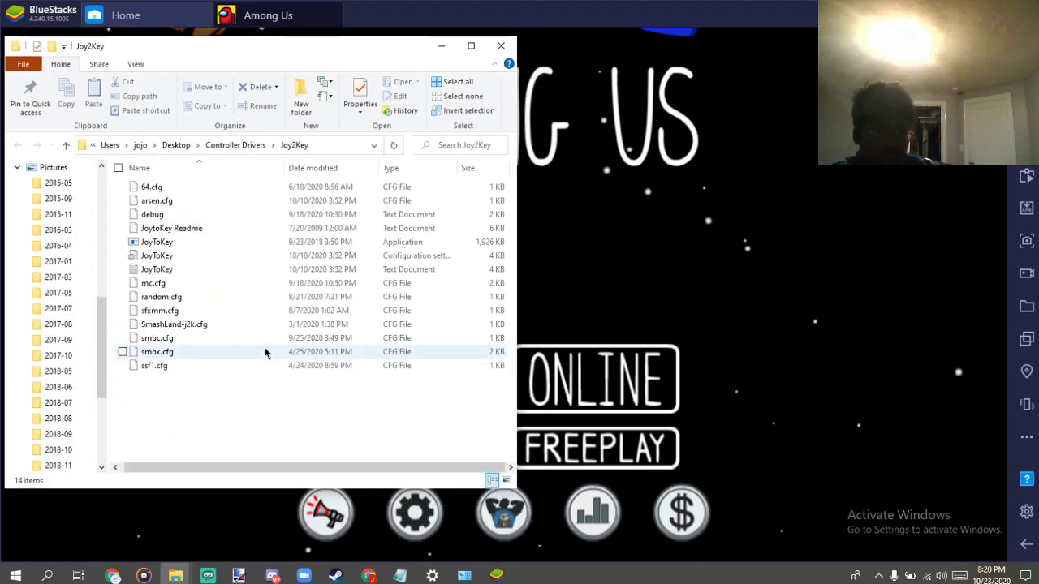
{"action": "left_click", "coordinate": [161, 244]}
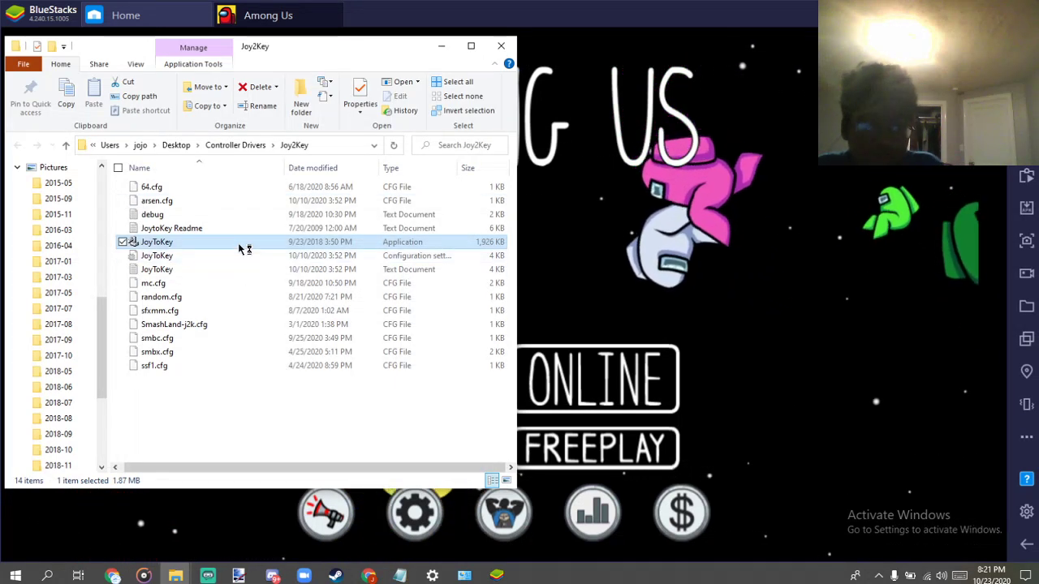
{"action": "left_click", "coordinate": [500, 45]}
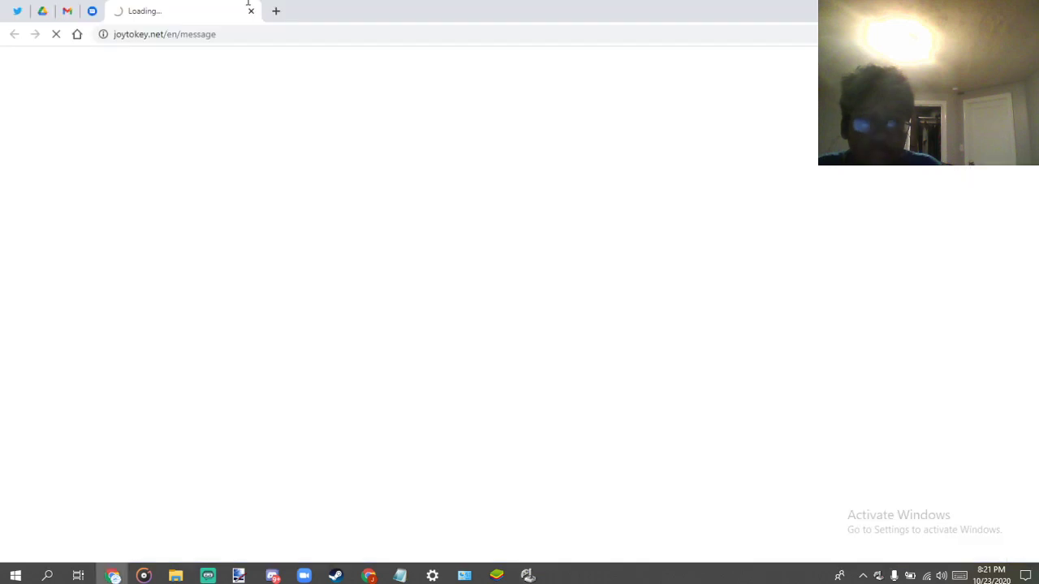
- Close the JoyToKey web page and browser window, and dismiss the licence purchase message
{"action": "left_click", "coordinate": [250, 8]}
{"action": "left_click", "coordinate": [1020, 6]}
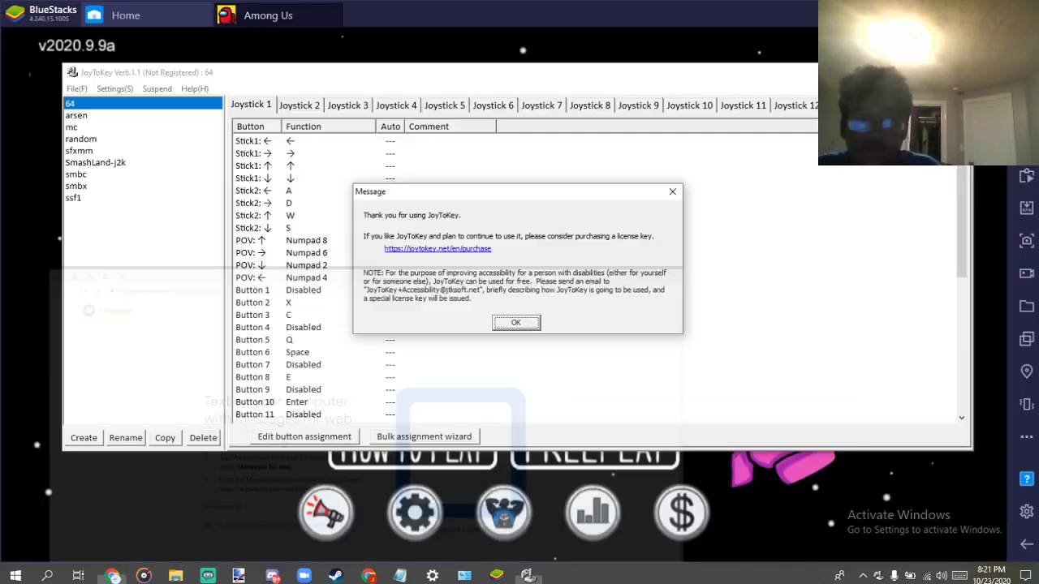
{"action": "left_click", "coordinate": [511, 324]}
- Create a new JoyToKey profile named "amongus"
{"action": "left_click", "coordinate": [76, 88]}
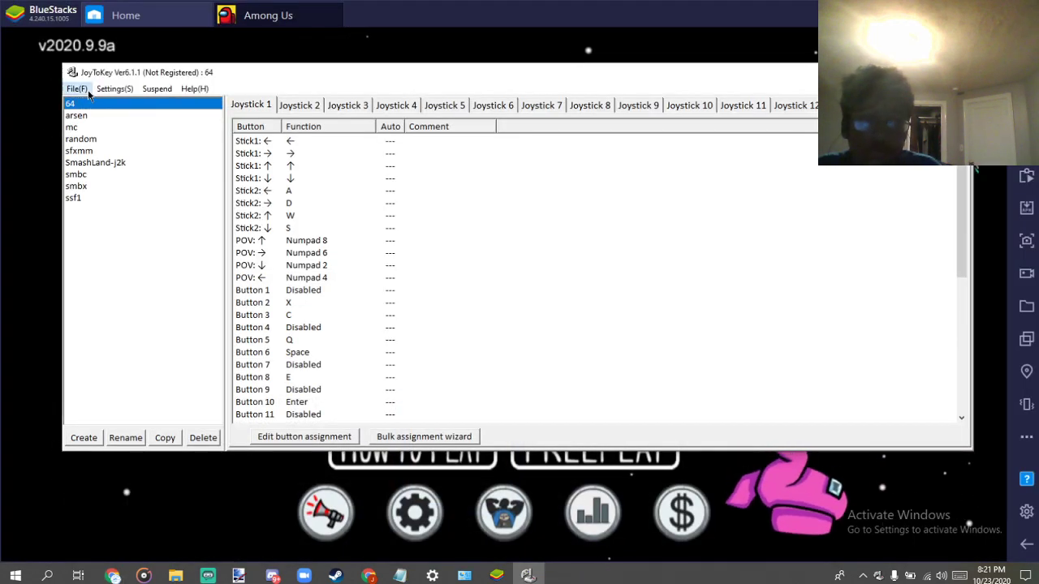
{"action": "left_click", "coordinate": [89, 109]}
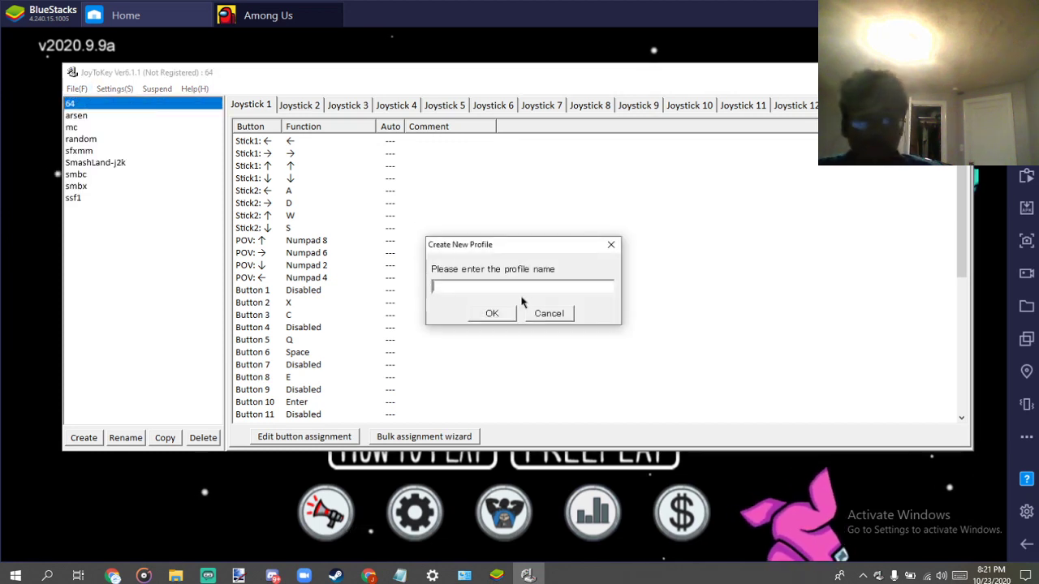
{"action": "type", "text": "amongus"}
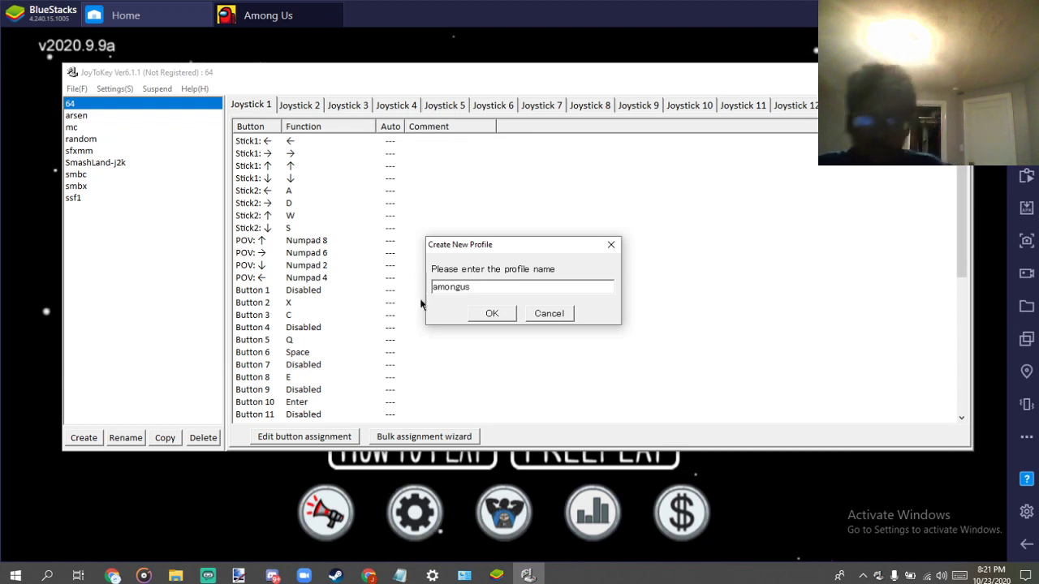
{"action": "left_click", "coordinate": [475, 314]}
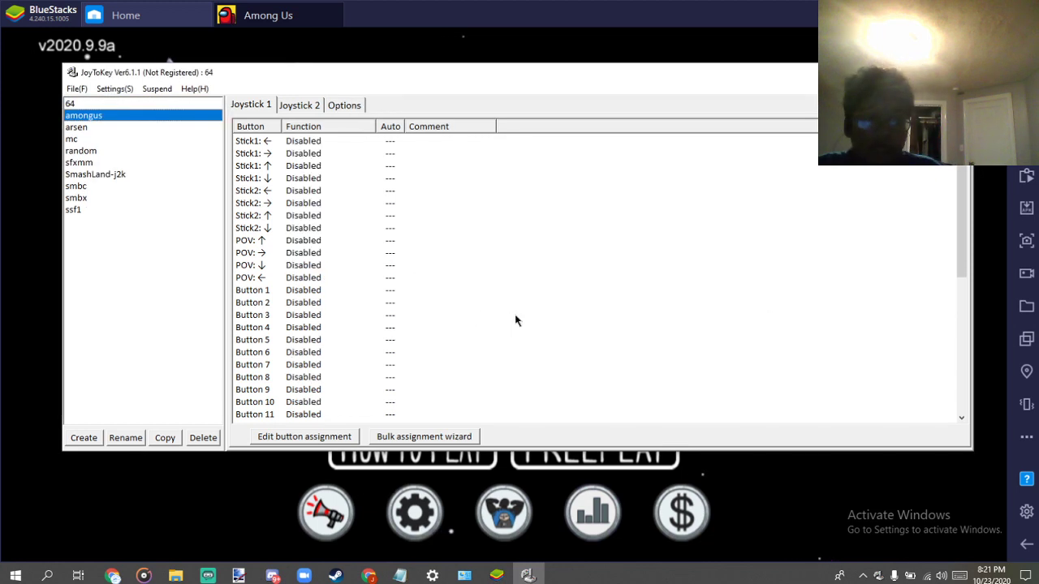
- Show the Joystick 2 assignments of the amongus profile and move the JoyToKey window lower over the game
{"action": "left_click", "coordinate": [315, 147]}
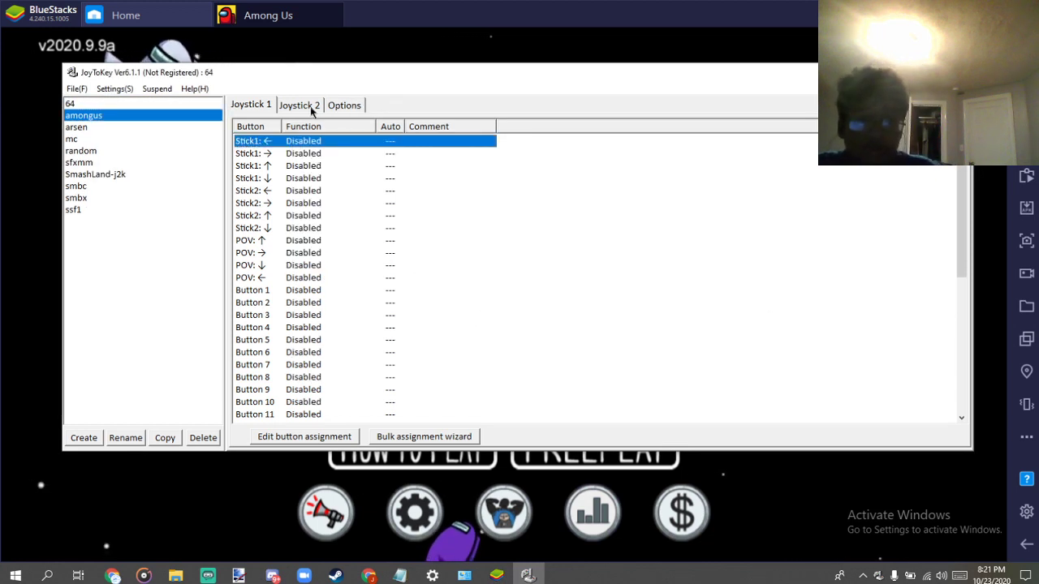
{"action": "left_click", "coordinate": [312, 109]}
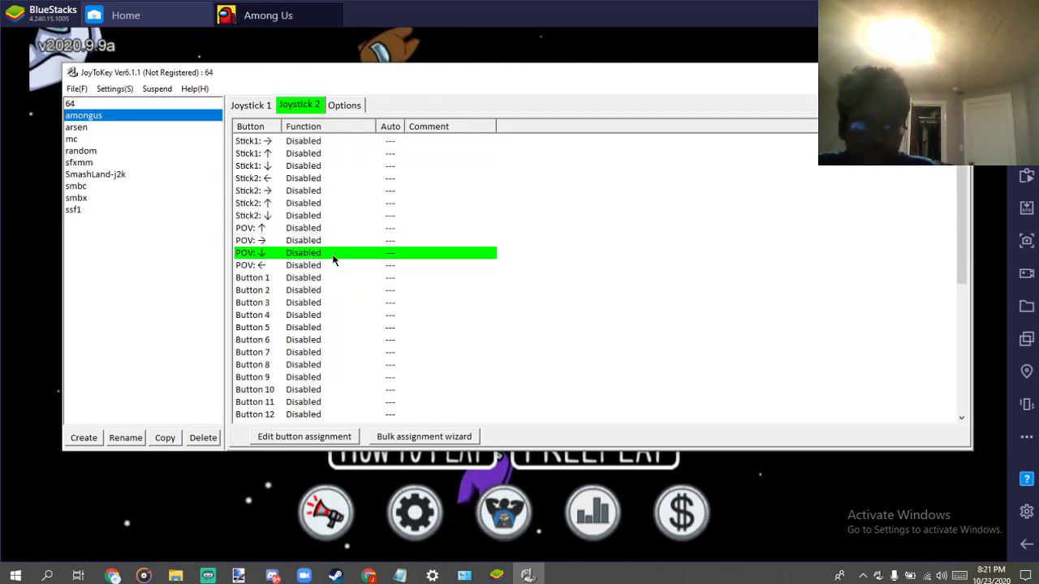
{"action": "left_click_drag", "start_coordinate": [488, 80], "coordinate": [547, 122]}
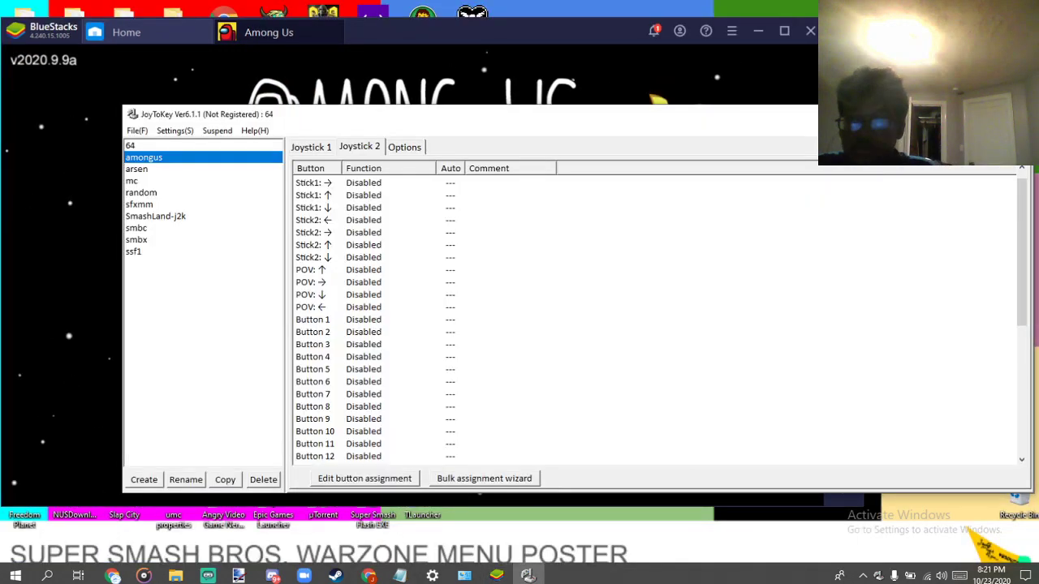
{"action": "left_click_drag", "start_coordinate": [841, 124], "coordinate": [921, 283]}
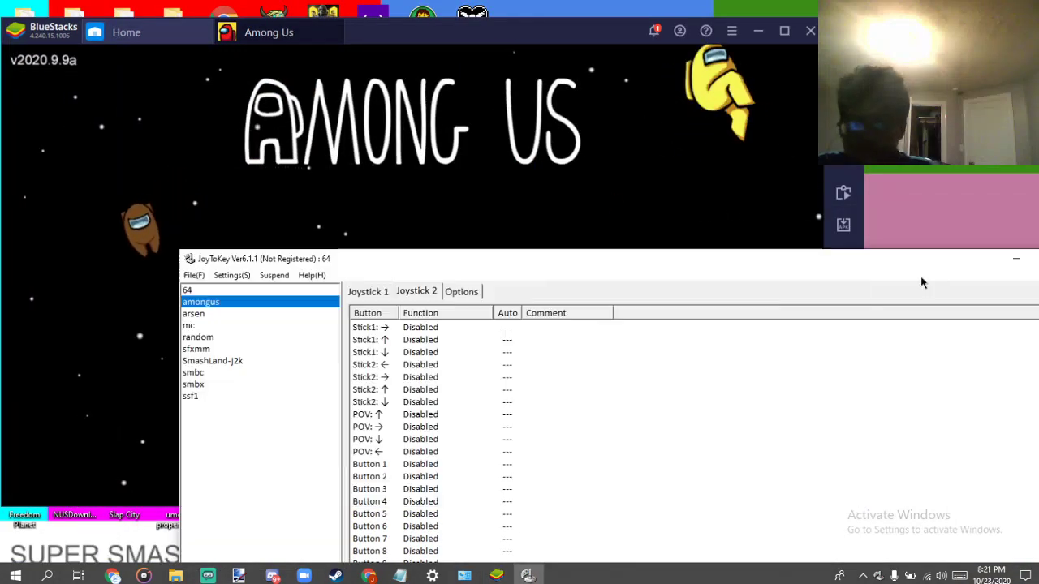
- Assign the W key to Joystick 2's POV up direction
{"action": "double_click", "coordinate": [394, 412]}
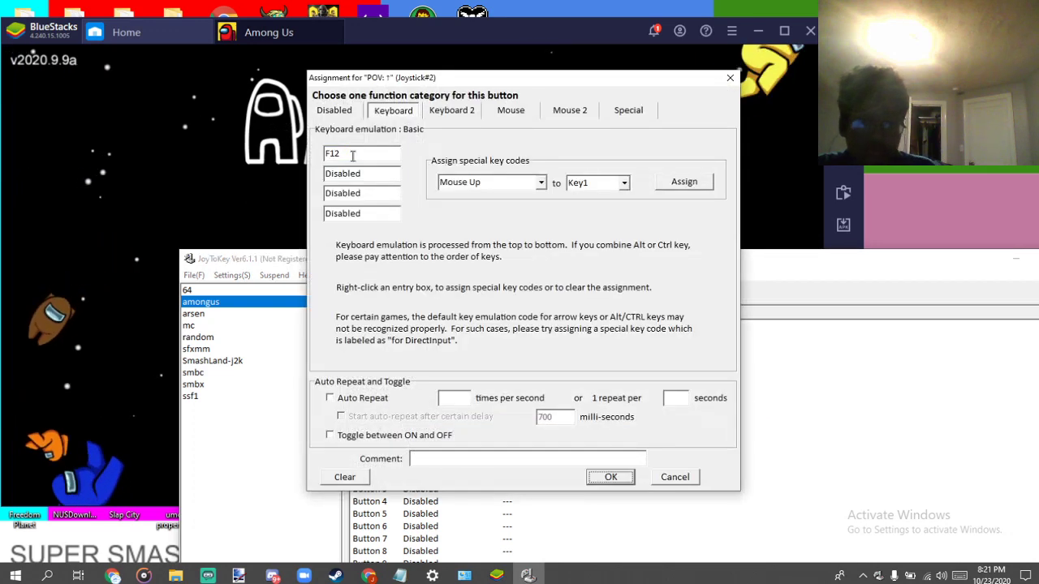
{"action": "key", "text": "w"}
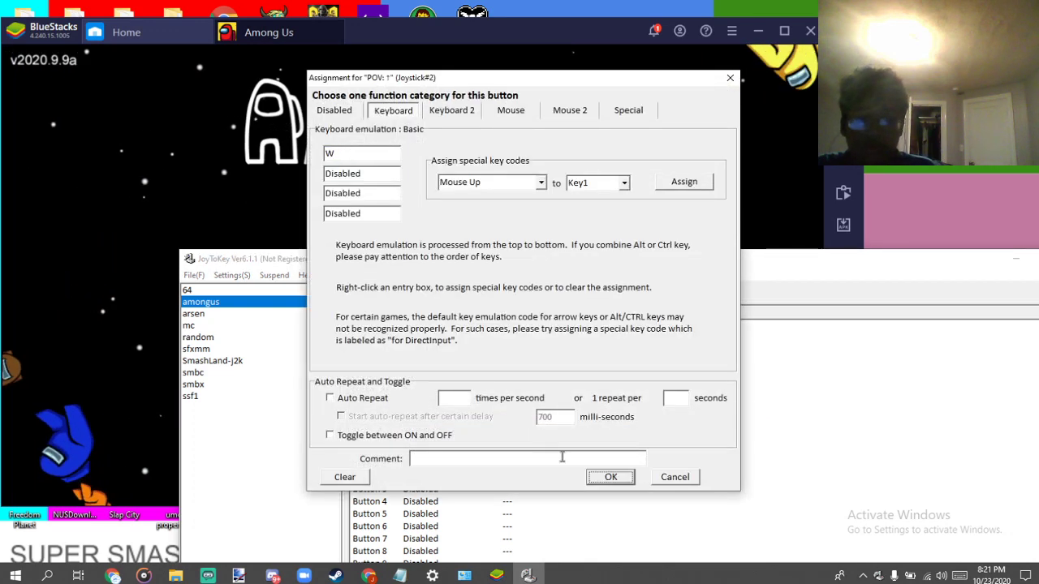
{"action": "left_click", "coordinate": [605, 478]}
- Assign the S key to Joystick 2's POV down direction in the amongus profile
{"action": "double_click", "coordinate": [381, 440]}
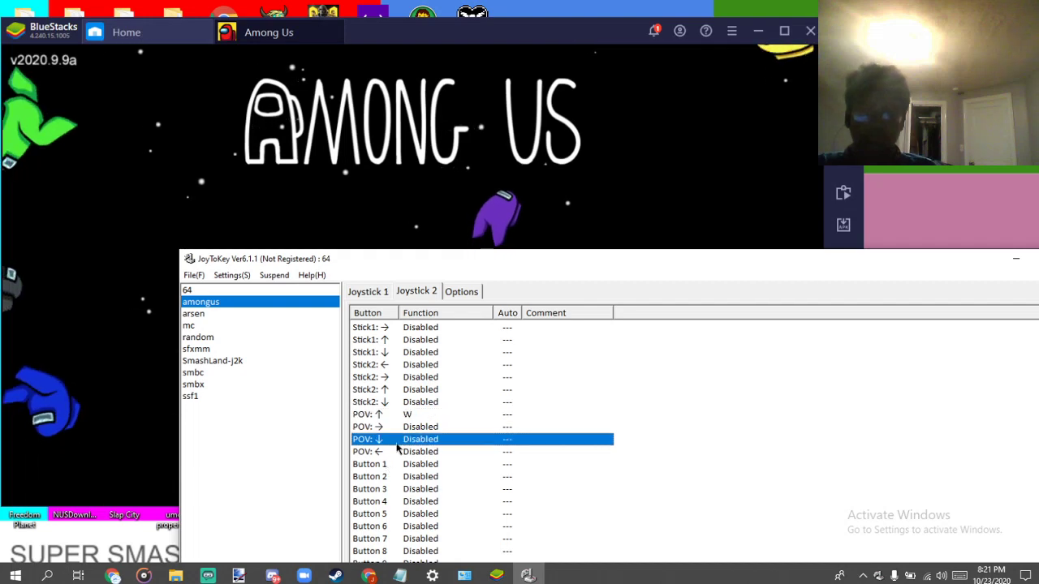
{"action": "key", "text": "s"}
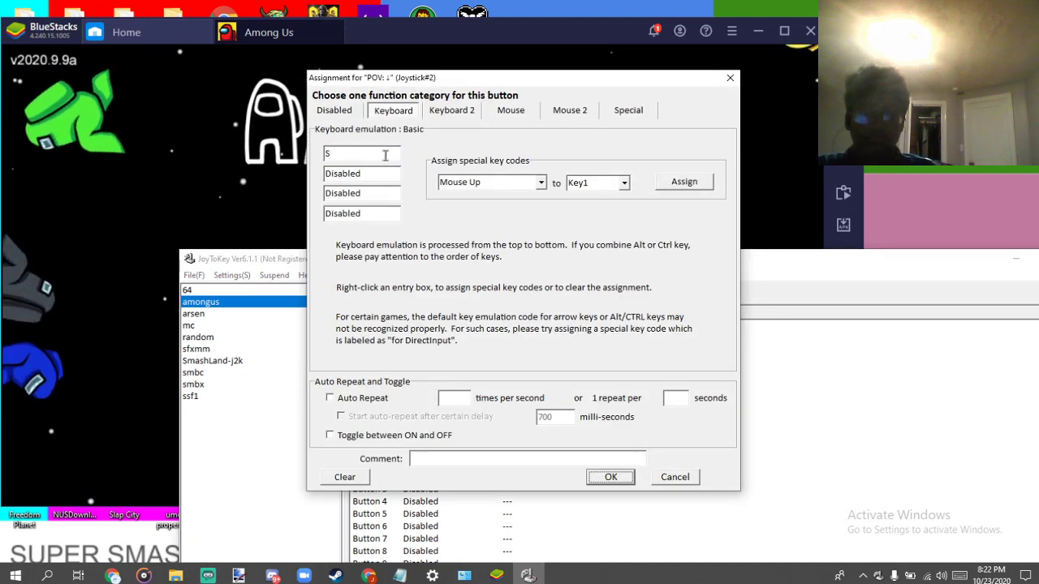
{"action": "left_click", "coordinate": [609, 477]}
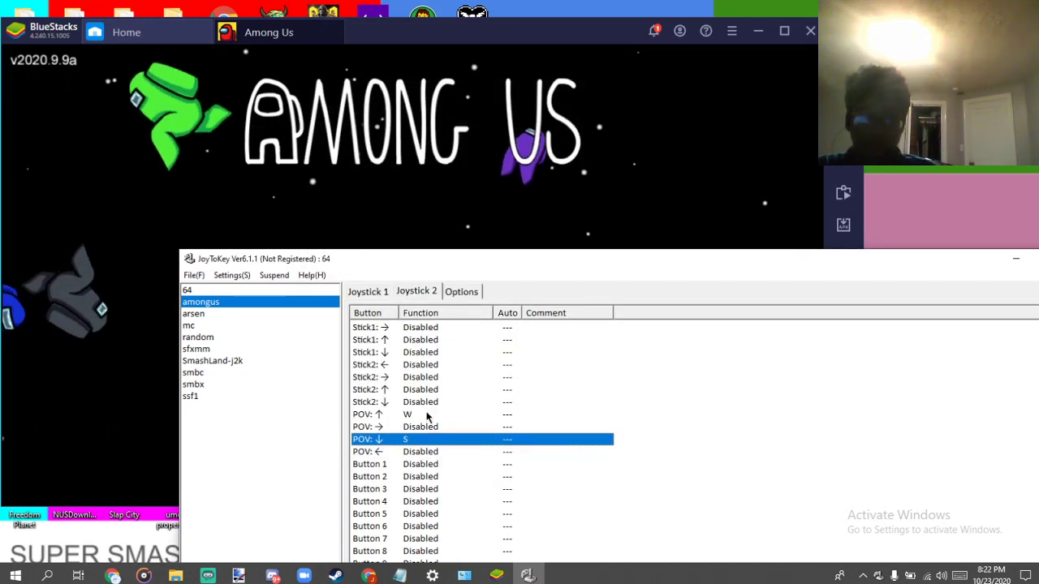
- Assign the A key to Joystick 2's POV left direction and the D key to its POV right direction
{"action": "double_click", "coordinate": [412, 451]}
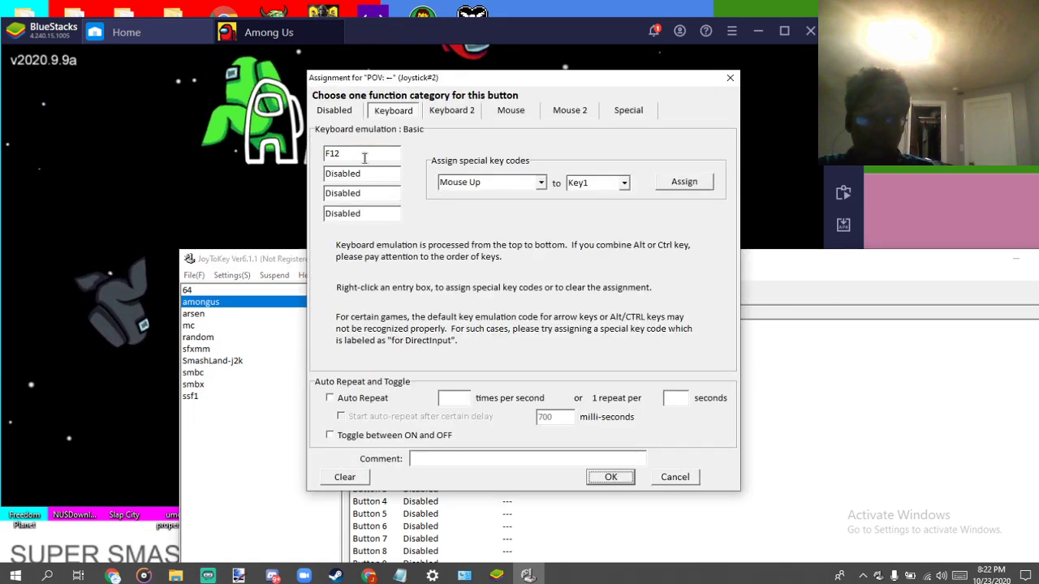
{"action": "key", "text": "a"}
{"action": "left_click", "coordinate": [608, 478]}
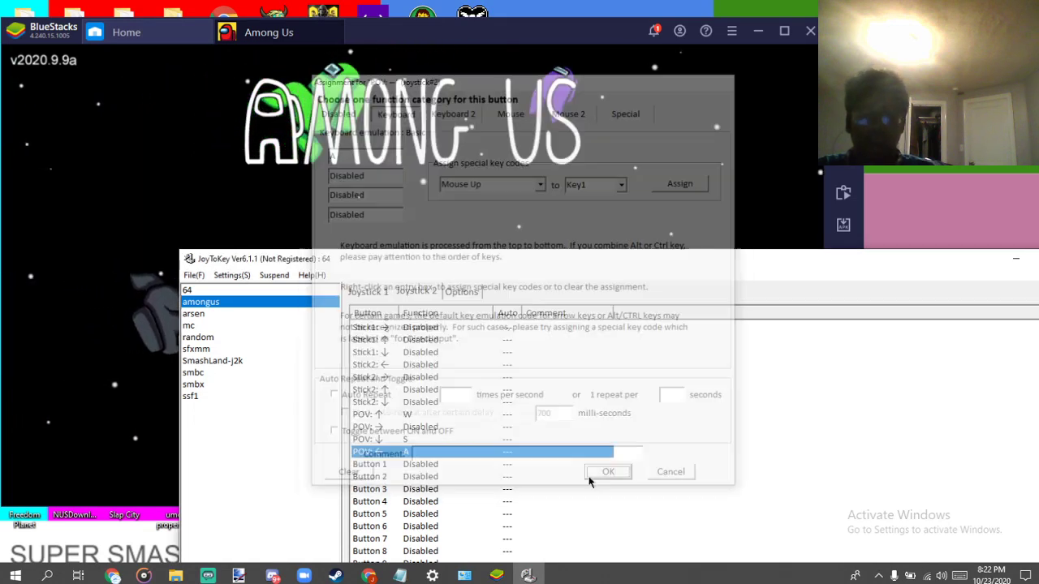
{"action": "double_click", "coordinate": [449, 427]}
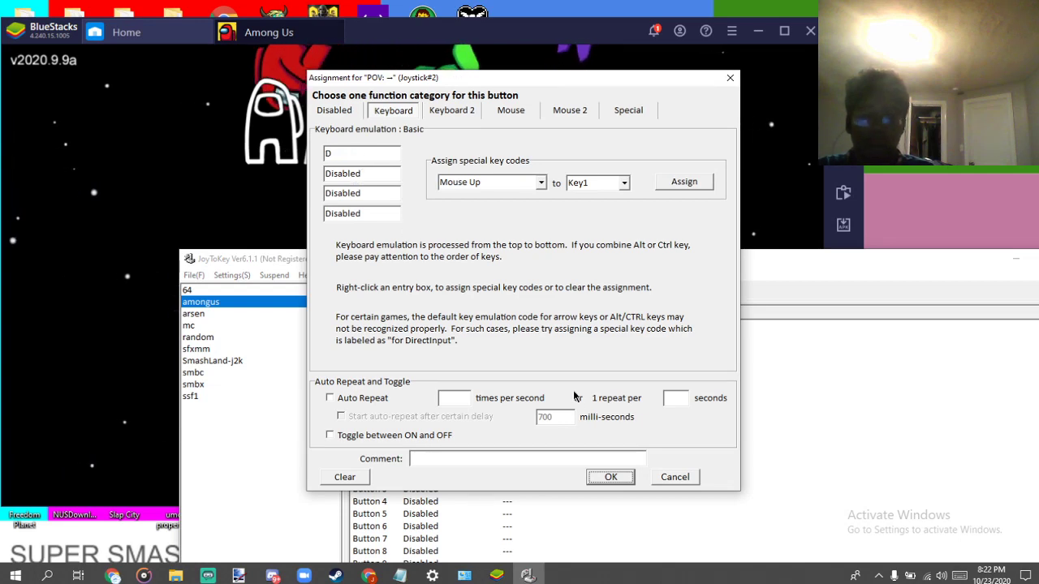
{"action": "left_click", "coordinate": [610, 476]}
- Switch to Among Us in BlueStacks and start a Freeplay game on The Skeld
{"action": "left_click", "coordinate": [140, 137]}
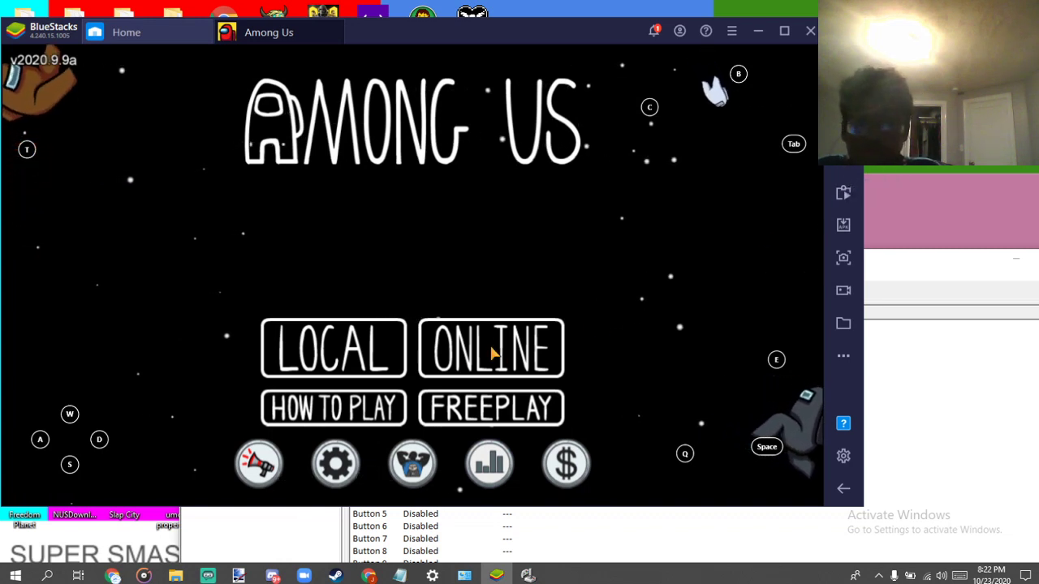
{"action": "left_click", "coordinate": [463, 410]}
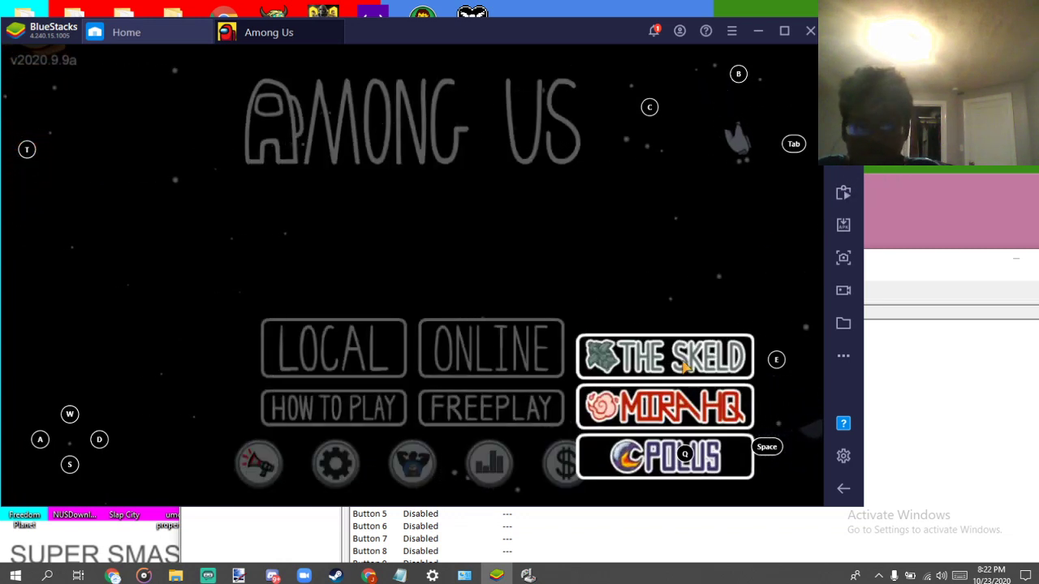
{"action": "left_click", "coordinate": [684, 366]}
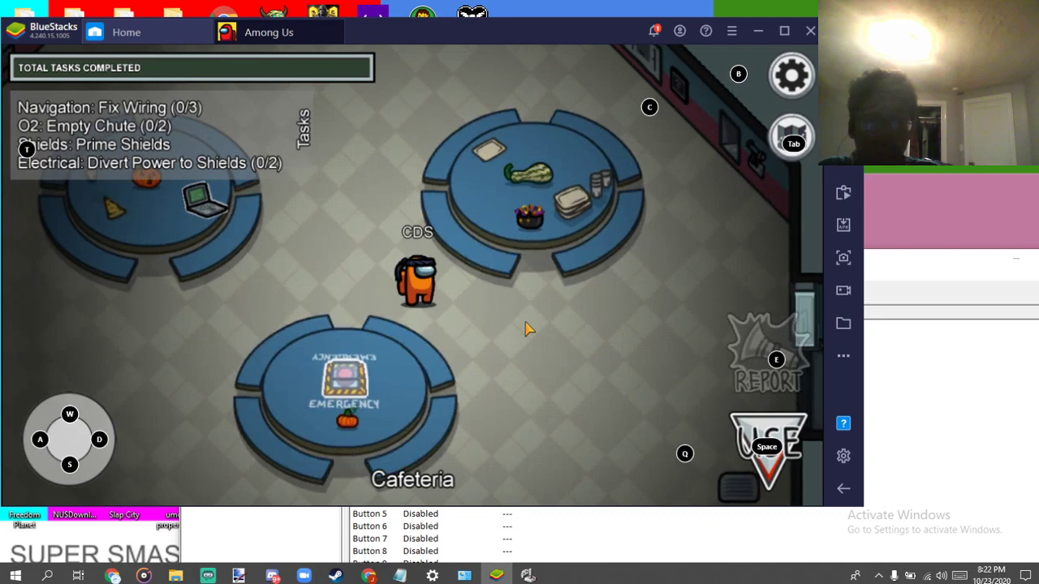
- Test the W, A, S and D movement mapping by walking the character in all directions around the Cafeteria tables
{"action": "key", "text": "a"}
{"action": "key", "text": "w"}
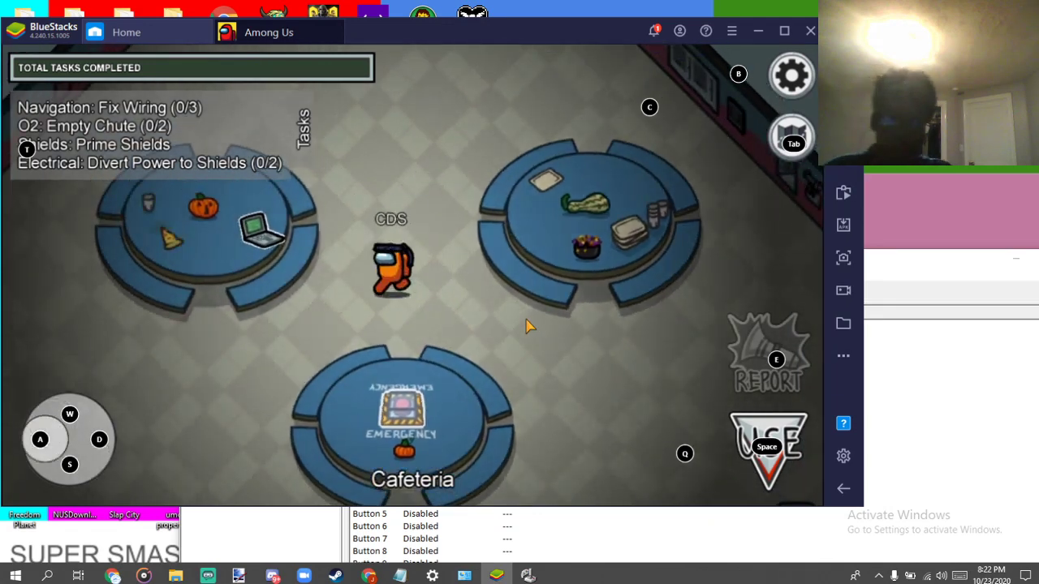
{"action": "key", "text": "a"}
{"action": "key", "text": "s"}
{"action": "key", "text": "d"}
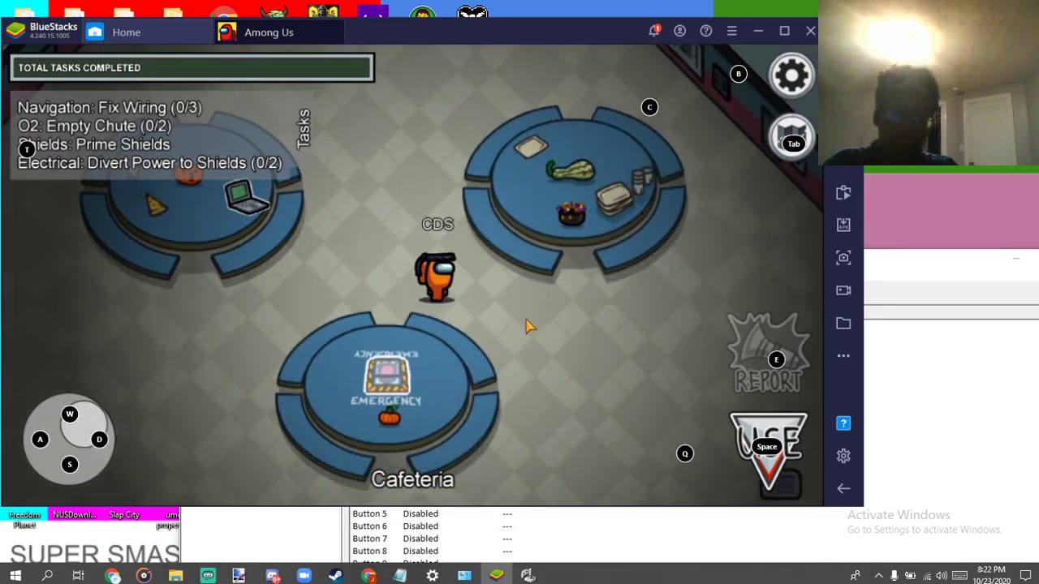
{"action": "key", "text": "a"}
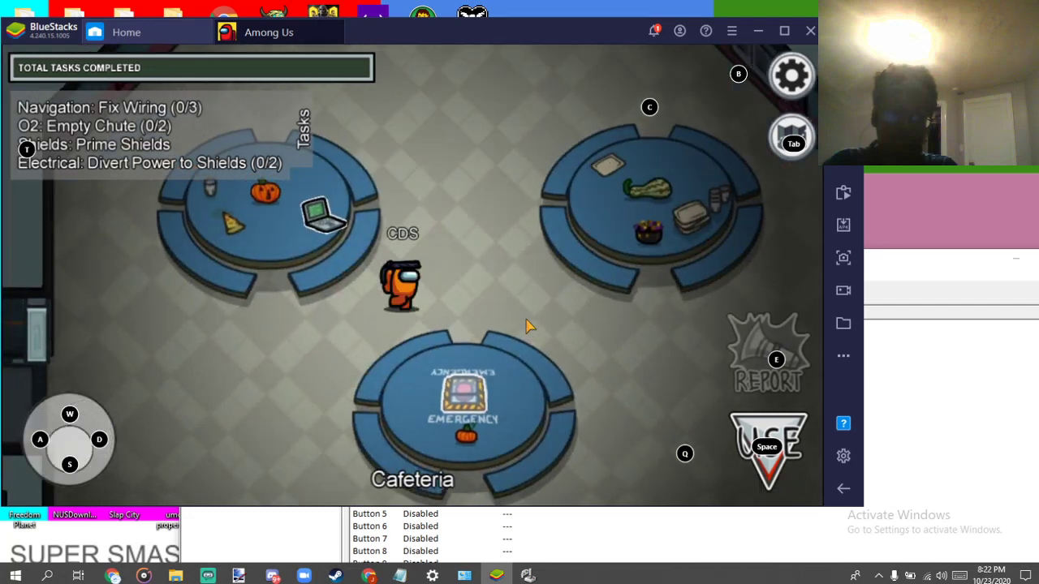
{"action": "key", "text": "w"}
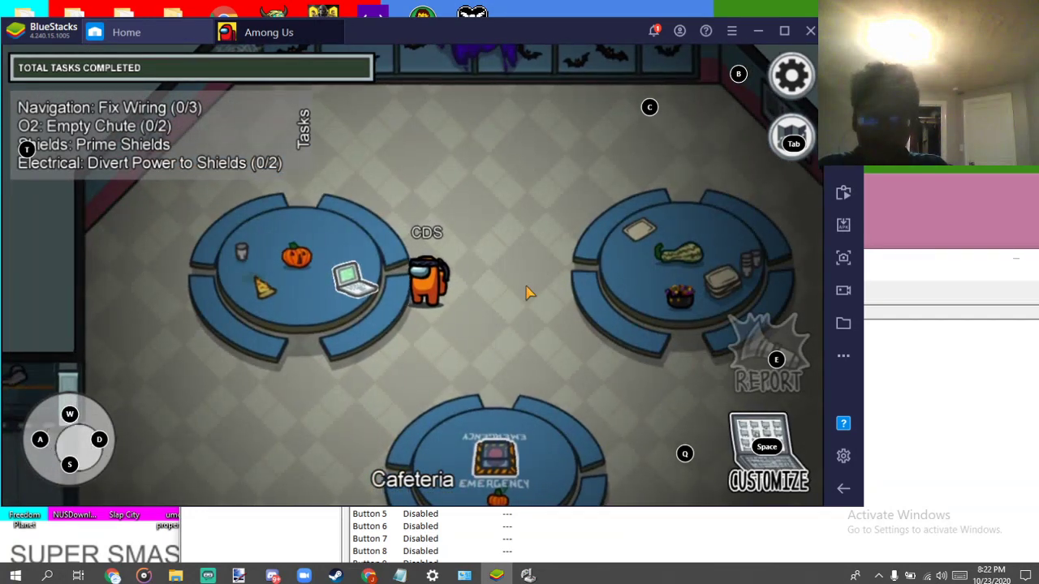
{"action": "key", "text": "s"}
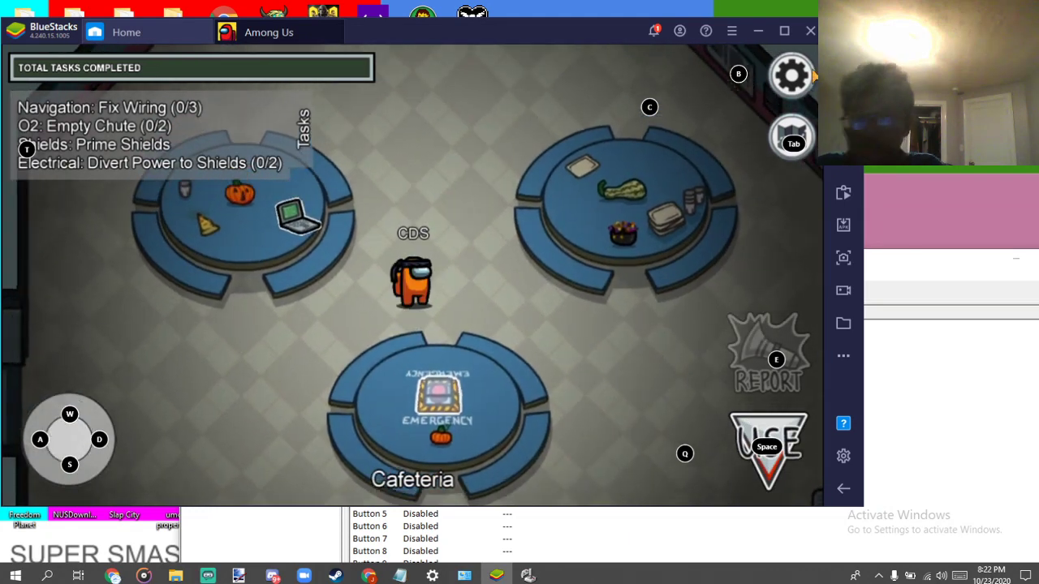
- Check the in-game General settings and the emulator's game controls options, closing each one without changes
{"action": "left_click", "coordinate": [802, 76]}
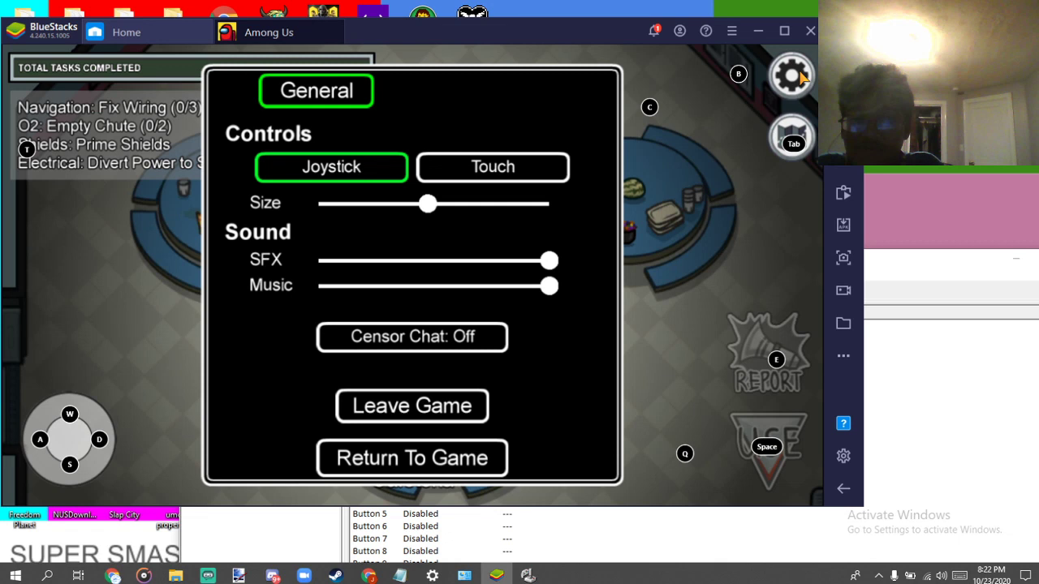
{"action": "left_click", "coordinate": [802, 76]}
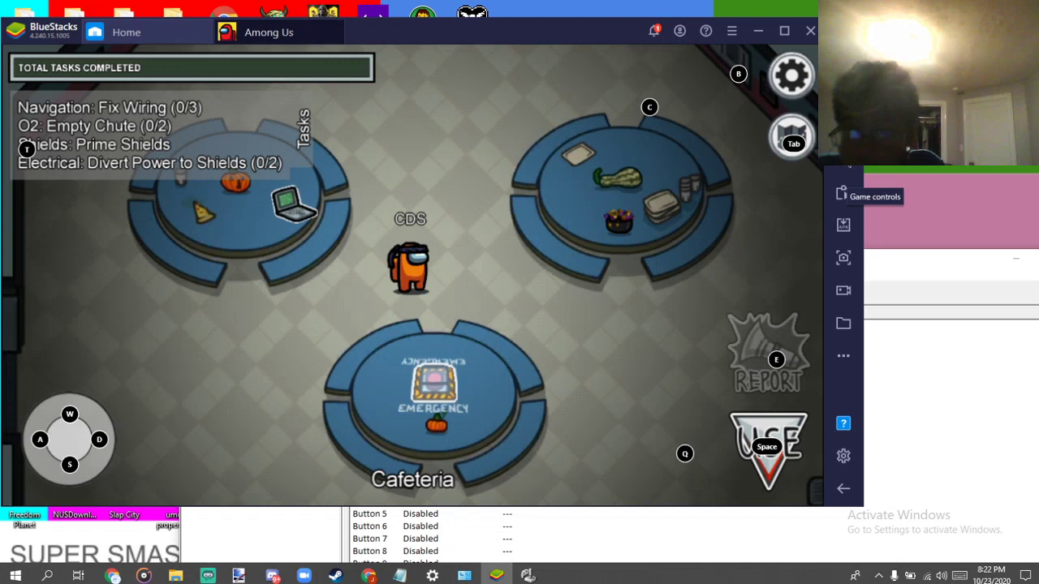
{"action": "left_click", "coordinate": [843, 193]}
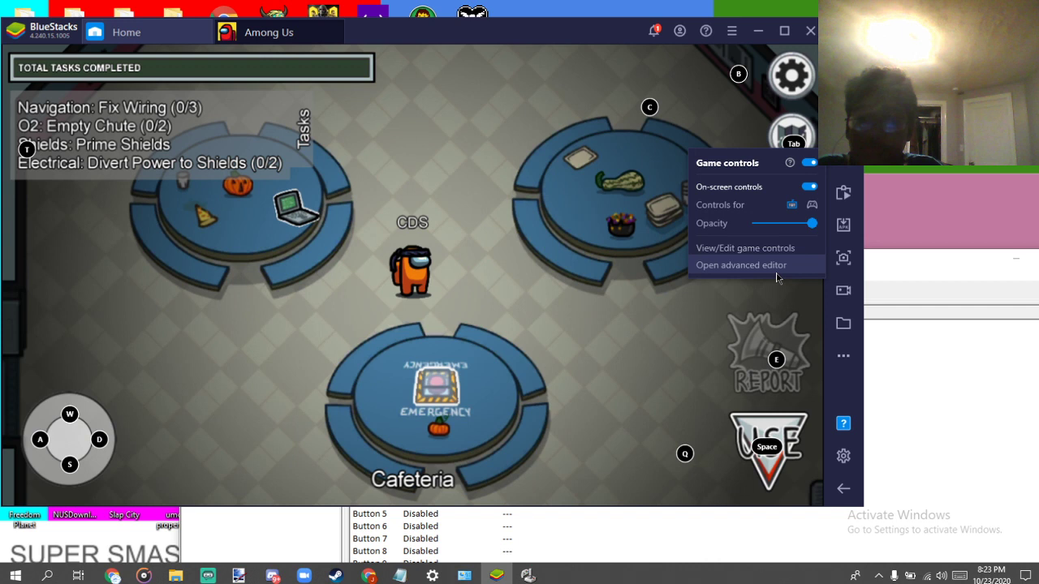
{"action": "left_click", "coordinate": [653, 285]}
- Walk the character left and back right across the Cafeteria to try the A and D movement again
{"action": "key", "text": "a"}
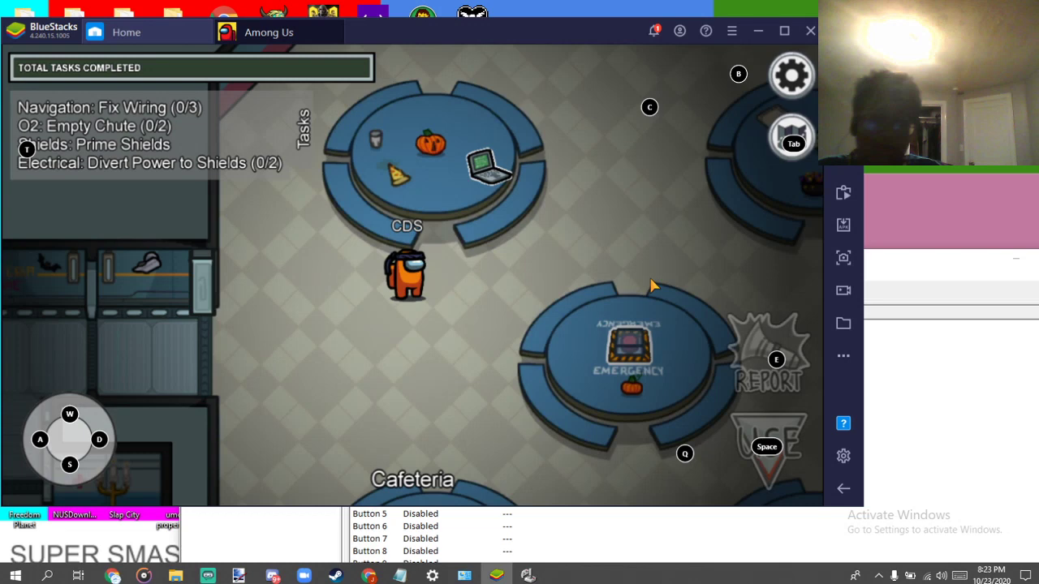
{"action": "key", "text": "d"}
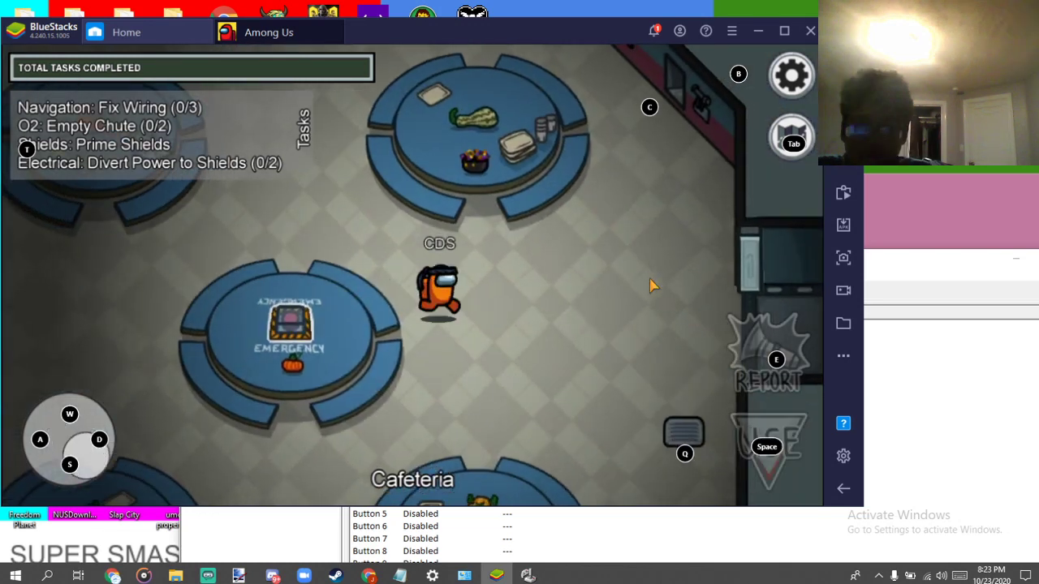